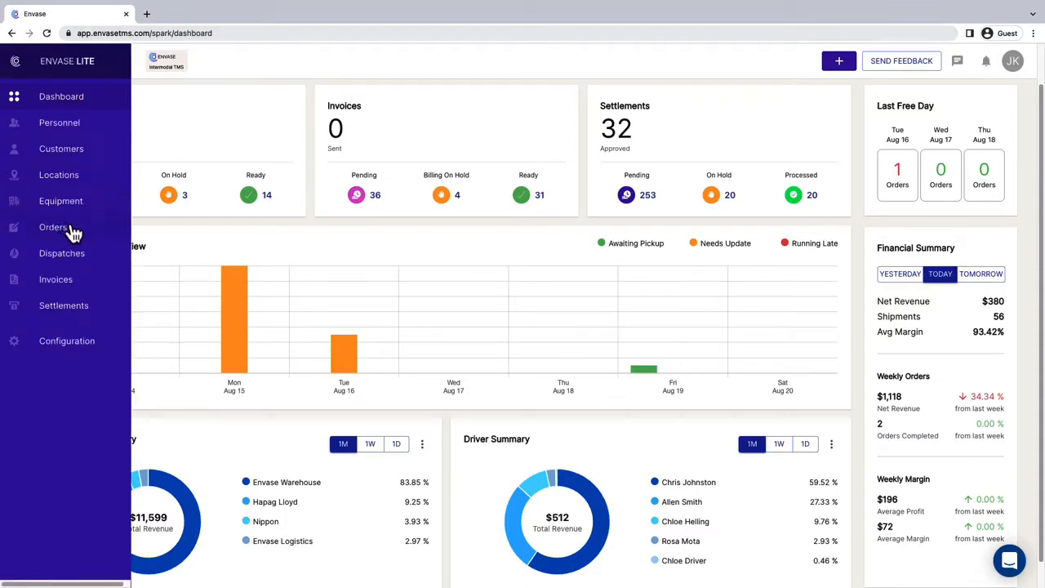
# Step: Open the Orders list showing all 297 orders and their status counts
pyautogui.click(115, 231)
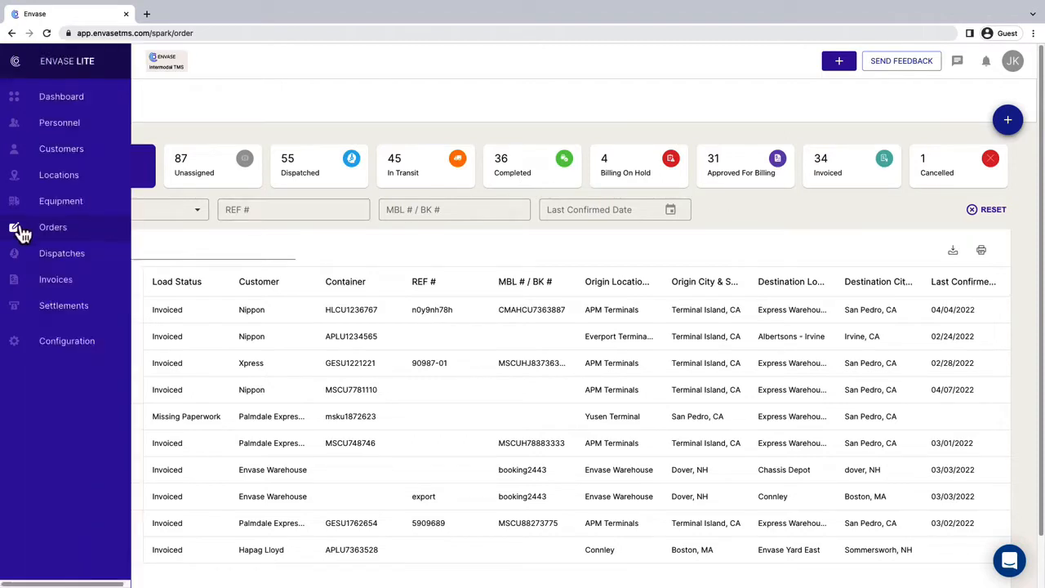
# Step: Go to the Dispatch board listing 185 loads with drivers and delivery statuses
pyautogui.click(72, 255)
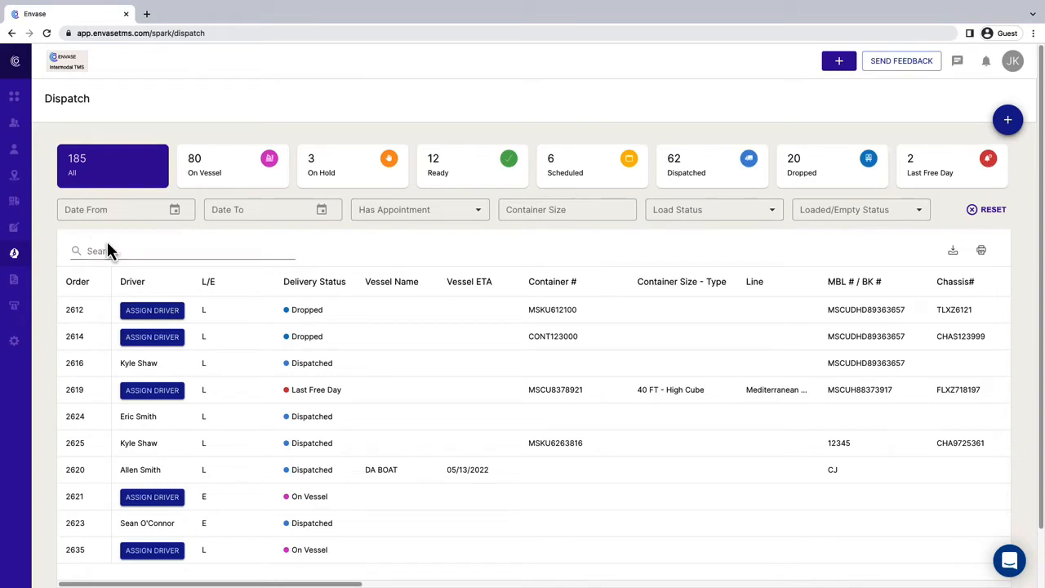
pyautogui.moveTo(29, 265)
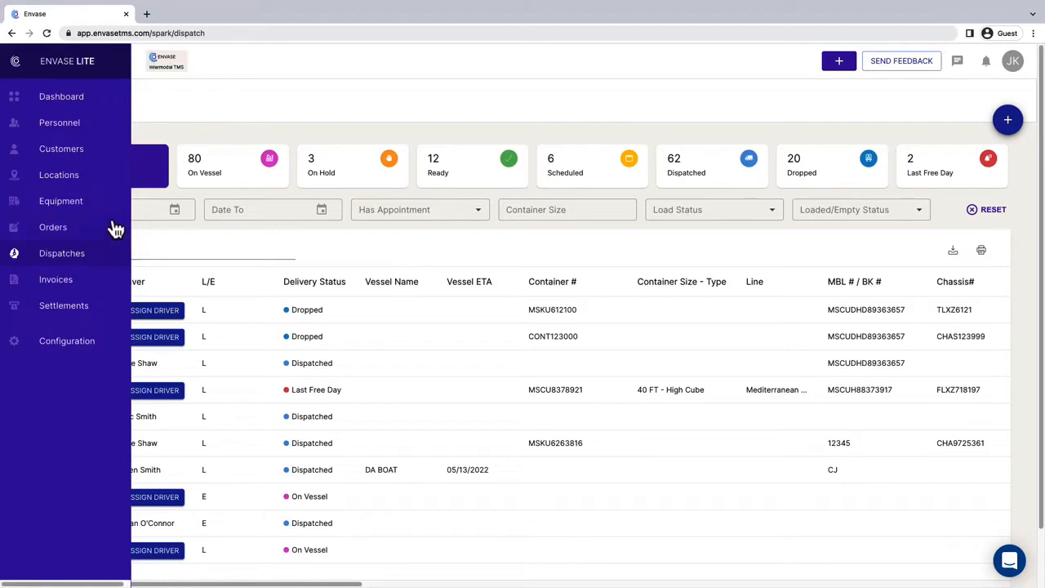
pyautogui.click(110, 228)
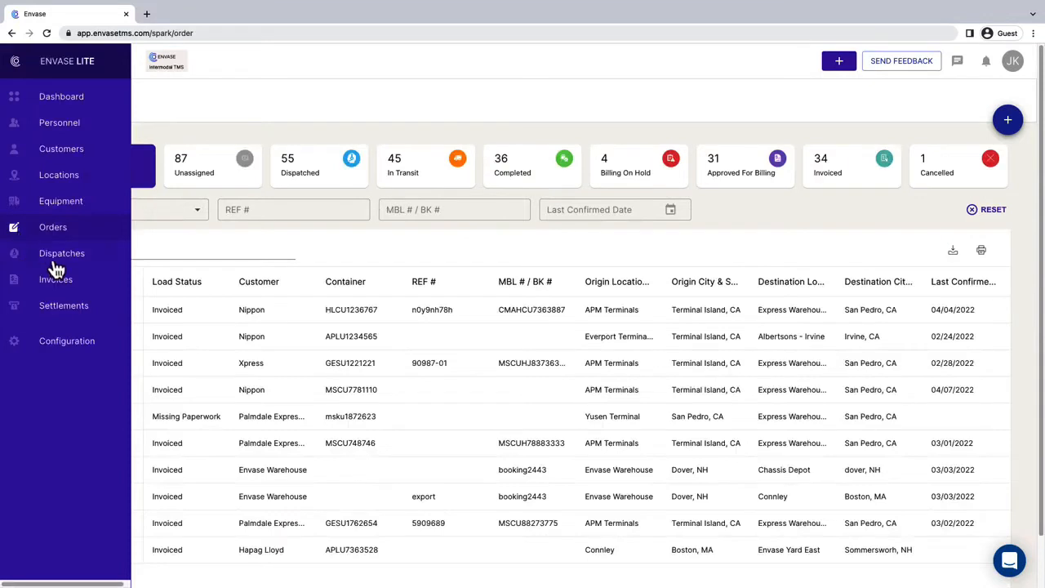
pyautogui.click(54, 261)
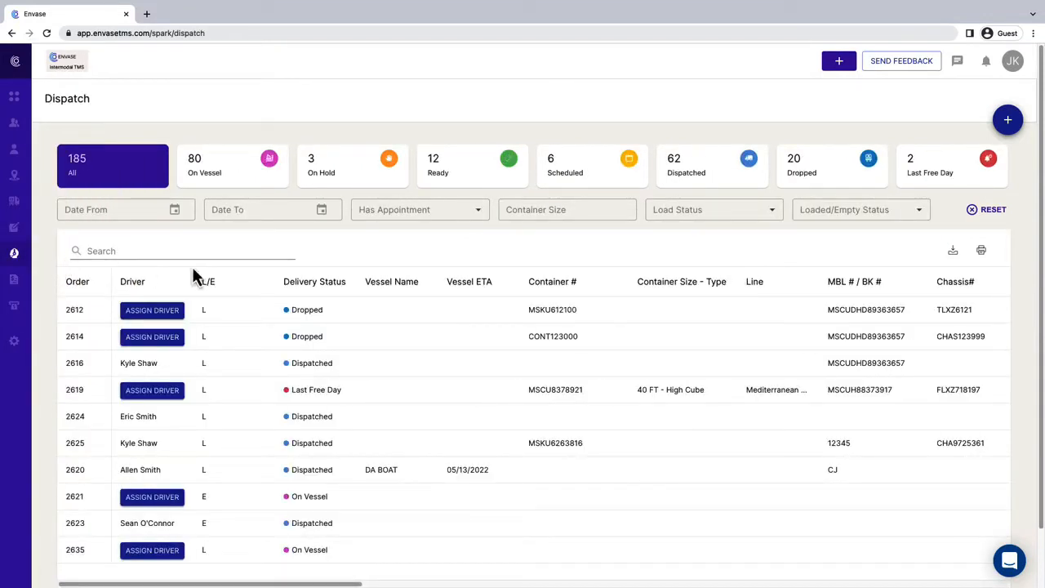
# Step: Start a new Import Drop order for Alkaline88 with reference 01567
pyautogui.click(1006, 124)
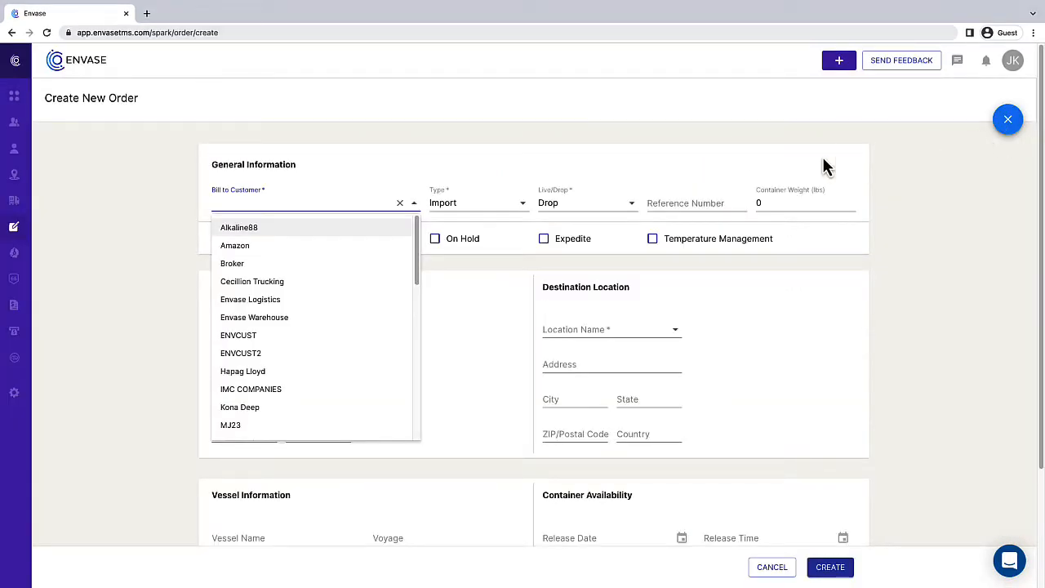
pyautogui.click(359, 234)
pyautogui.click(522, 205)
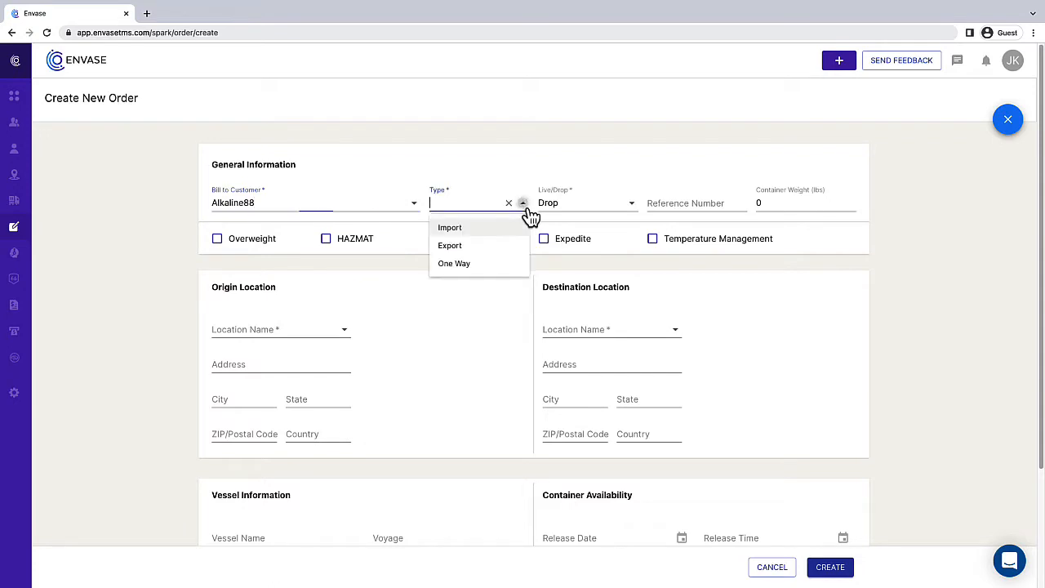
pyautogui.click(501, 226)
pyautogui.click(604, 204)
pyautogui.click(594, 242)
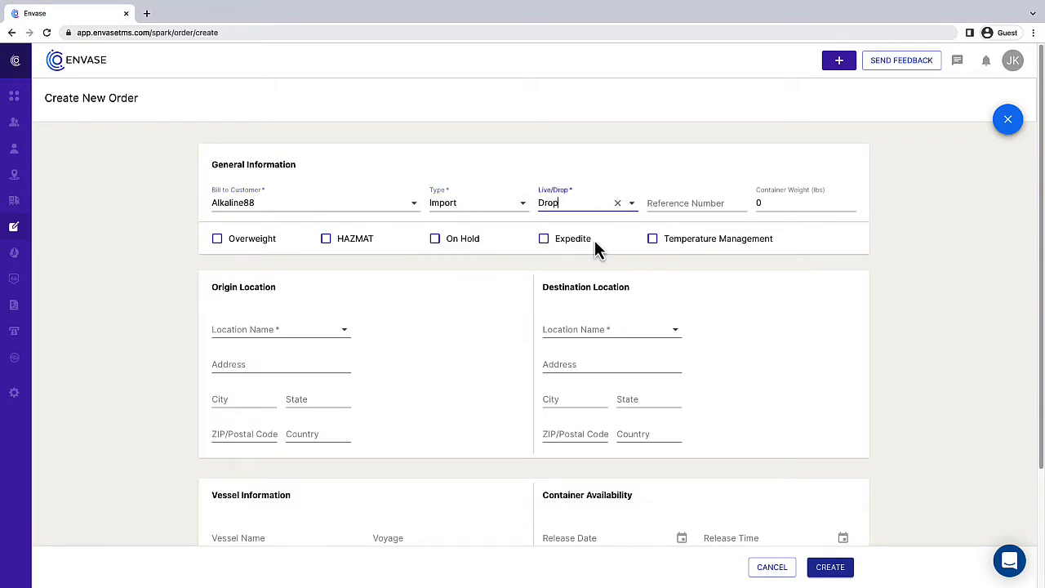
pyautogui.click(687, 205)
pyautogui.write('01567')
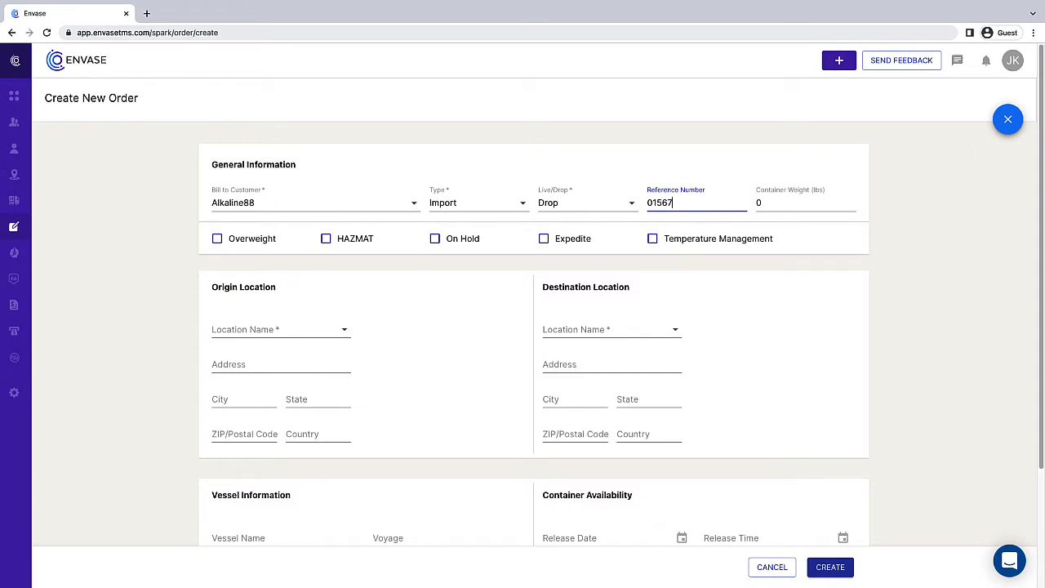
# Step: Set origin to 101 Company and replace the AB Company destination with 'MC LTD'
pyautogui.click(344, 335)
pyautogui.click(307, 368)
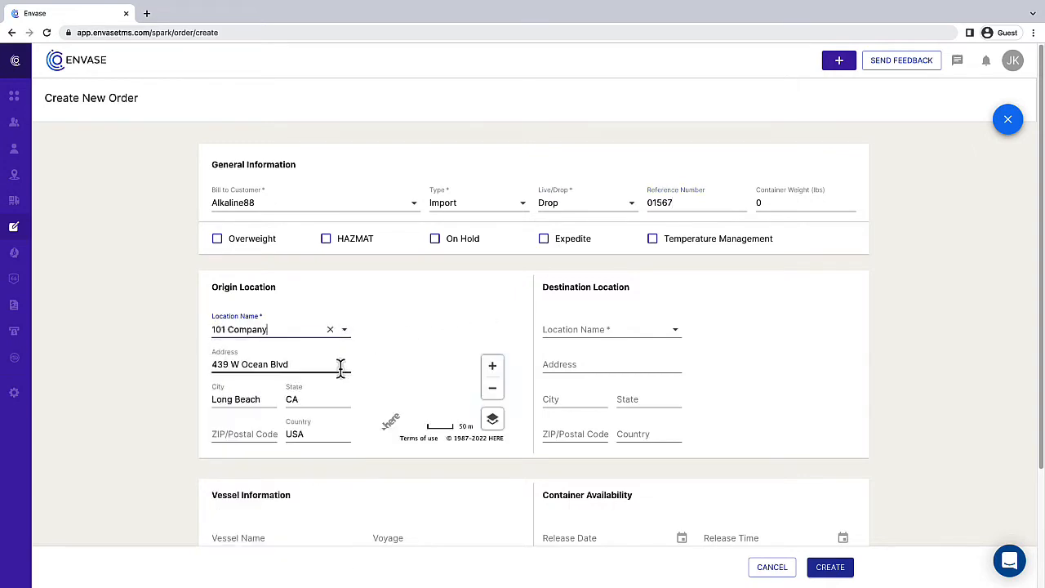
pyautogui.click(675, 331)
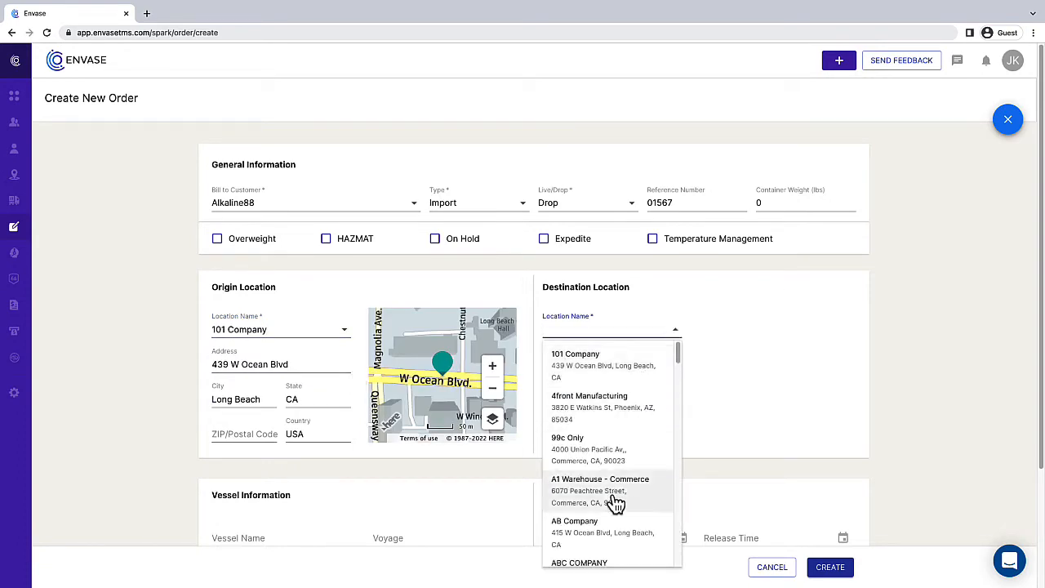
pyautogui.click(611, 529)
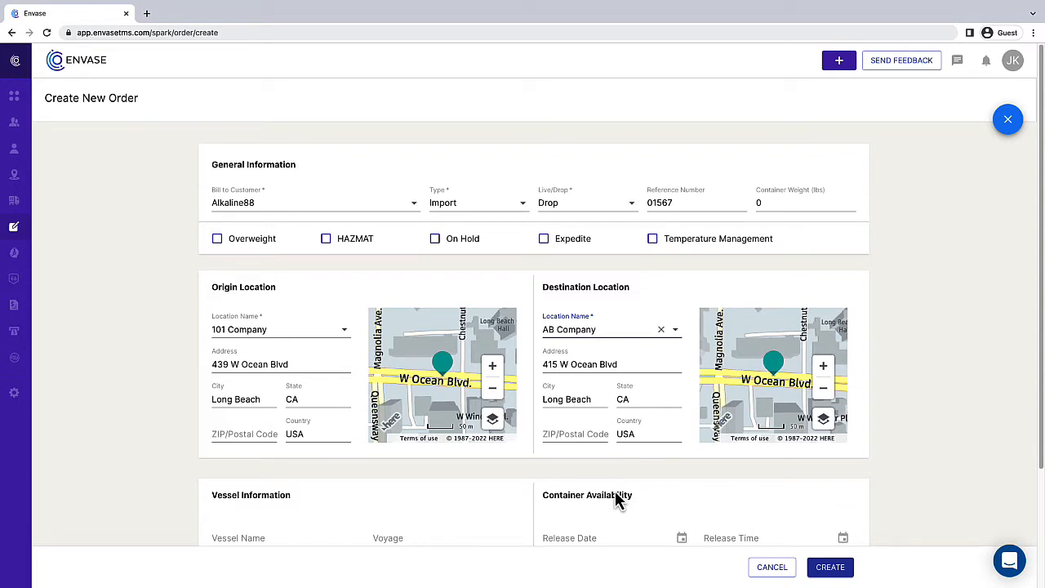
pyautogui.click(662, 331)
pyautogui.write('MC')
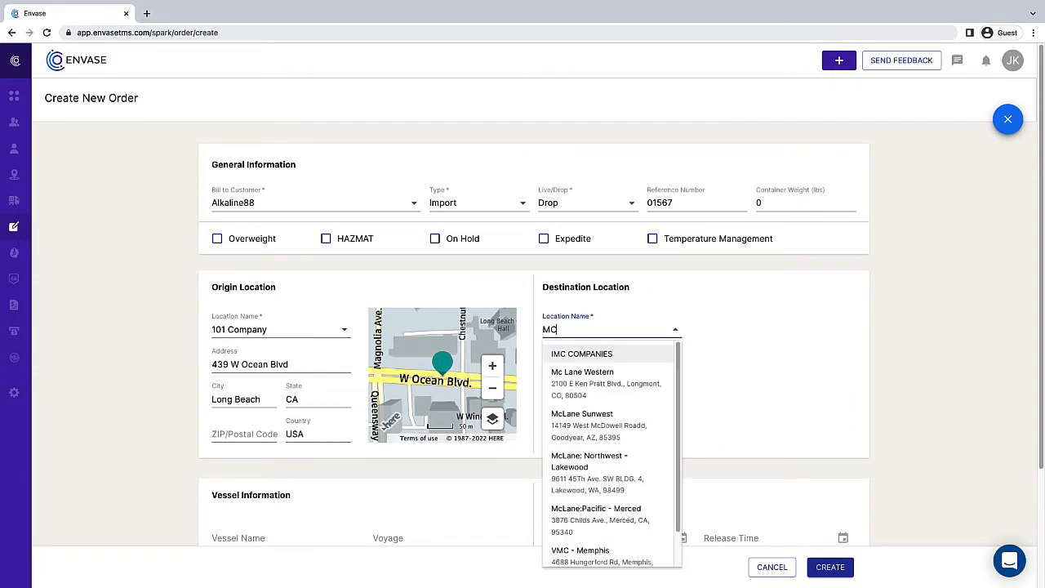
pyautogui.write(' LTD')
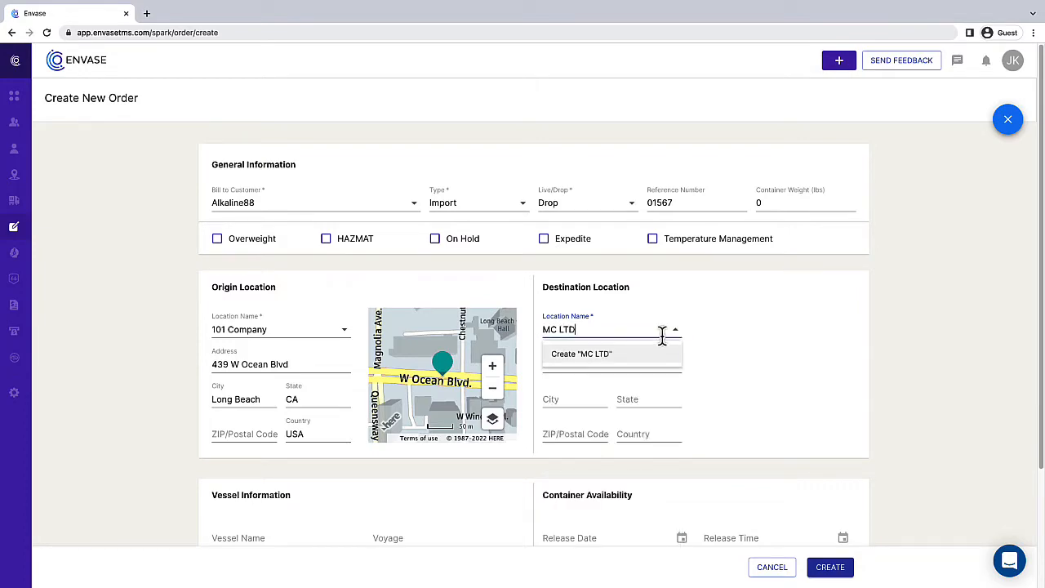
# Step: Create location MC LTD for MC Company at 440 W Ocean Blvd, Long Beach, CA
pyautogui.click(636, 359)
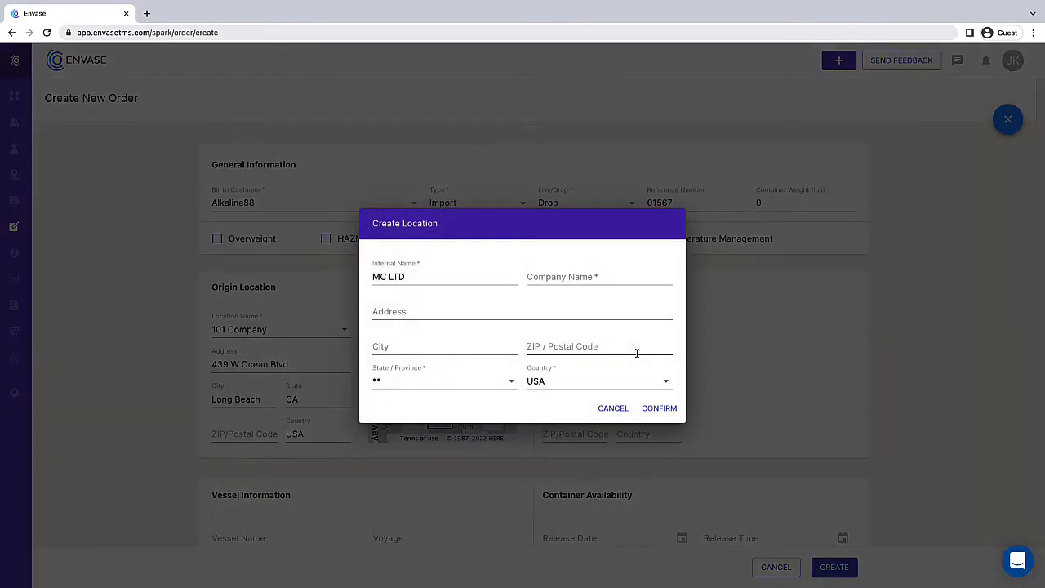
pyautogui.click(583, 281)
pyautogui.write('MC Company')
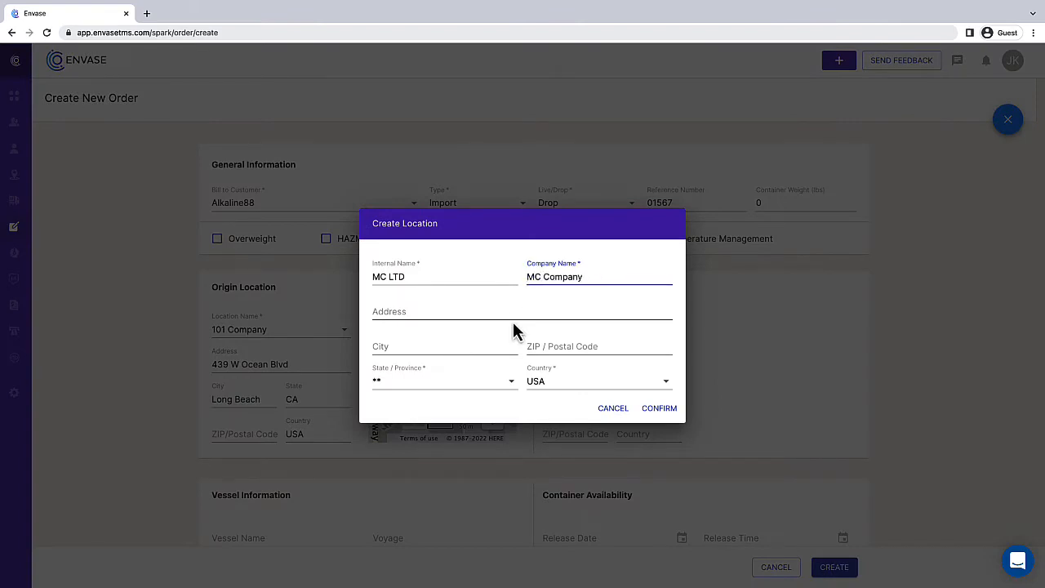
pyautogui.click(494, 311)
pyautogui.write('440 W Ocean Blvd')
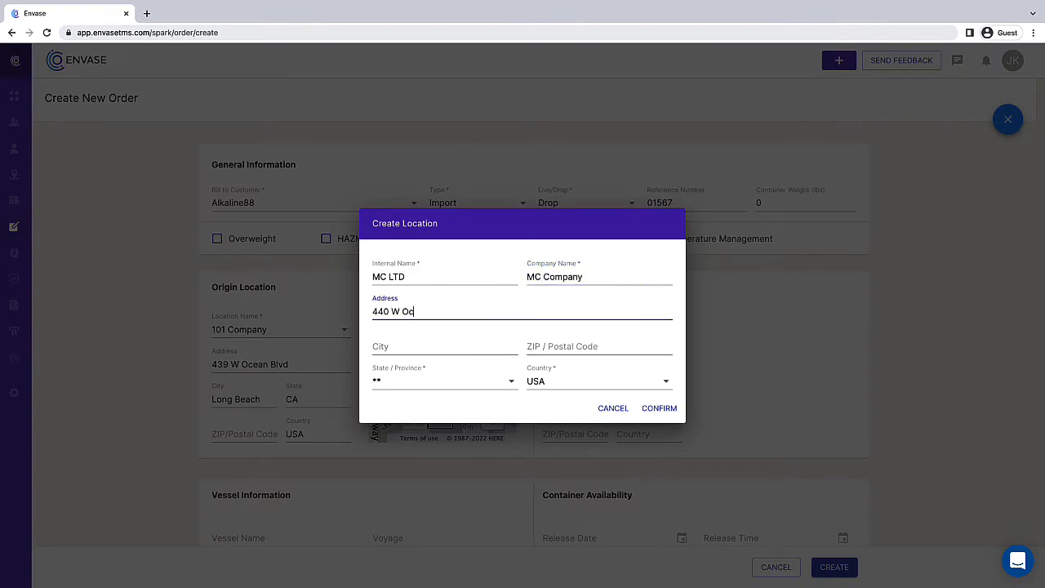
pyautogui.click(485, 346)
pyautogui.write('Lon')
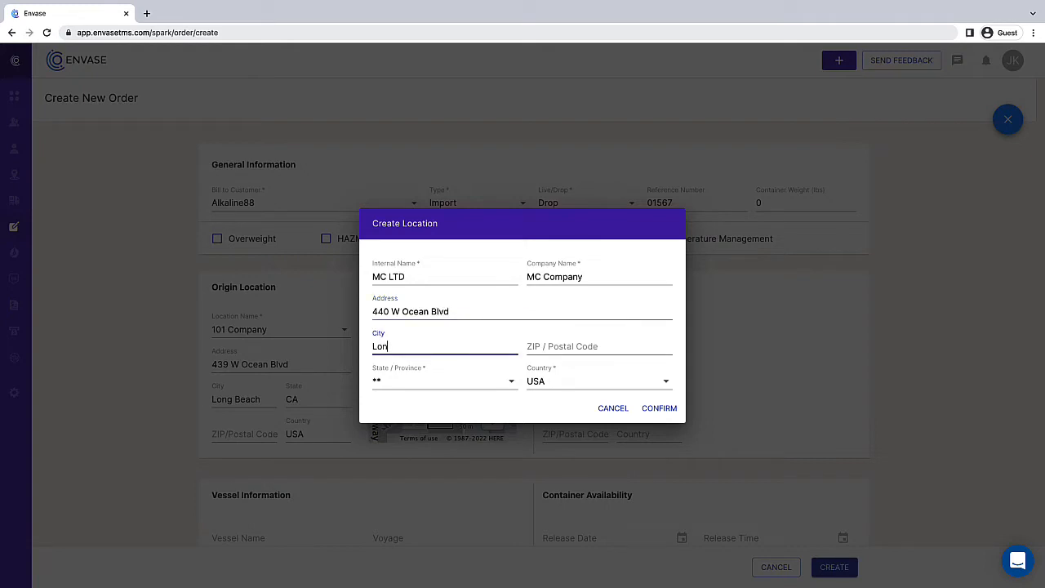
pyautogui.write('g Beach')
pyautogui.click(511, 381)
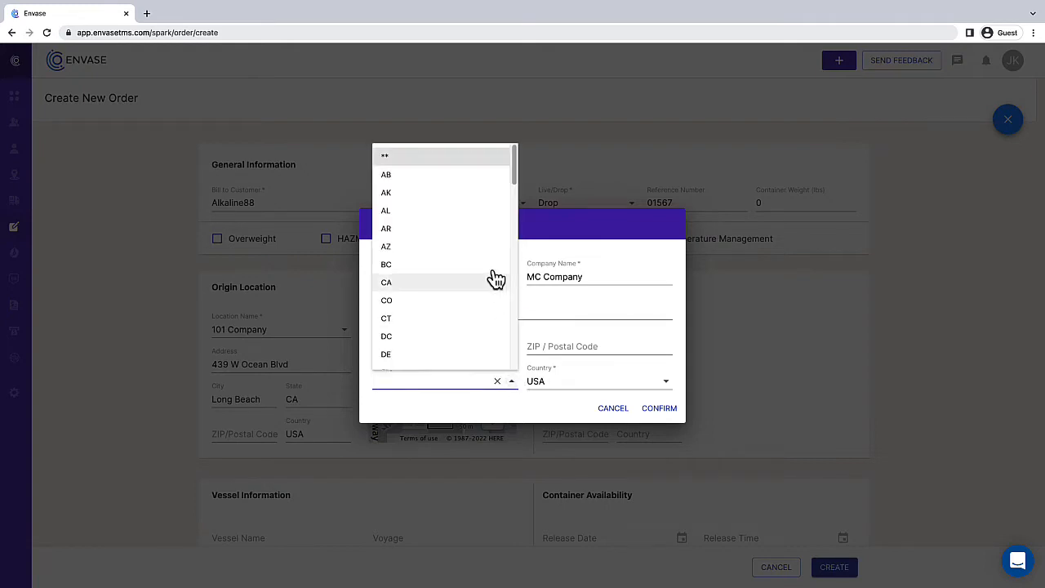
pyautogui.click(473, 282)
pyautogui.click(659, 408)
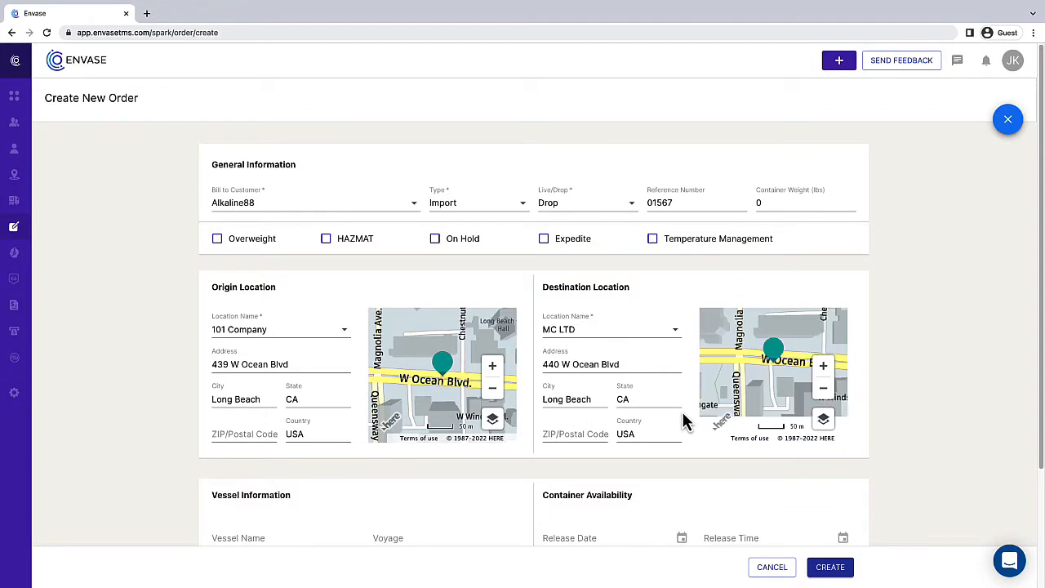
# Step: Create the Alkaline88 order from the filled form, producing unassigned Order 5557
pyautogui.scroll(-3, 684, 421)
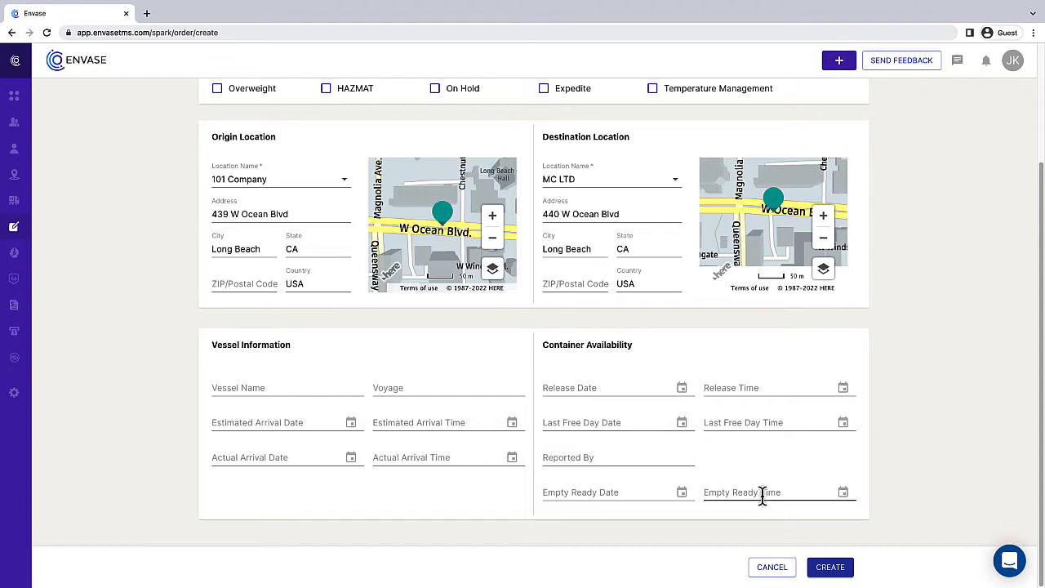
pyautogui.click(838, 574)
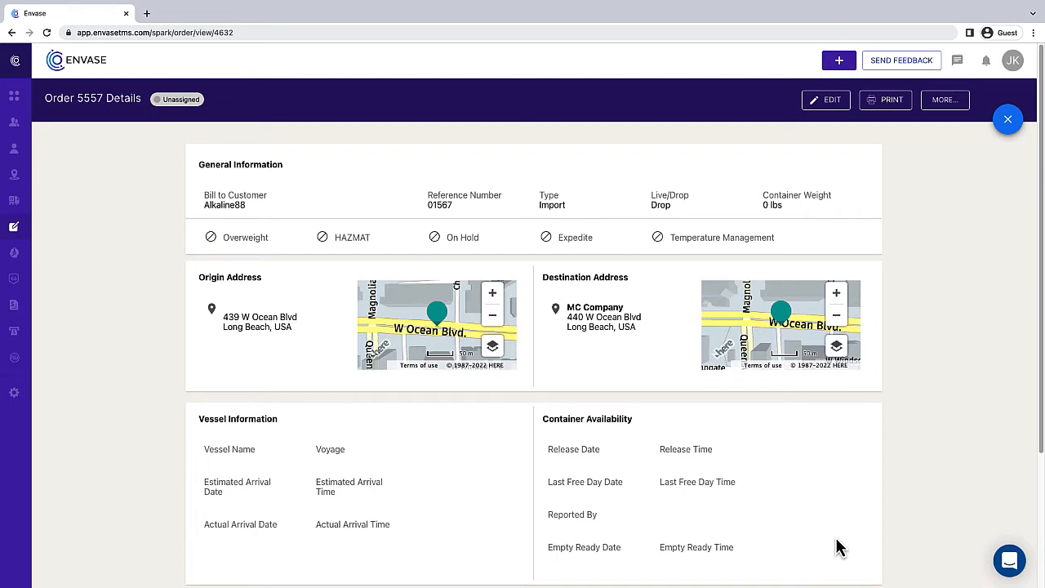
# Step: Enter MasterBL MC0189 in the order's billing details and save
pyautogui.scroll(-1, 835, 538)
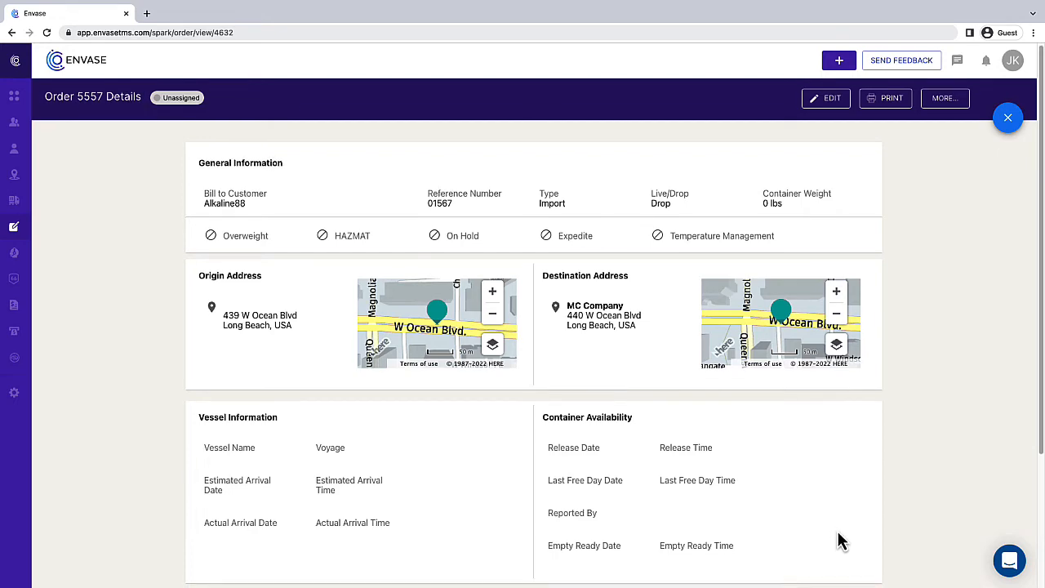
pyautogui.scroll(-1, 837, 538)
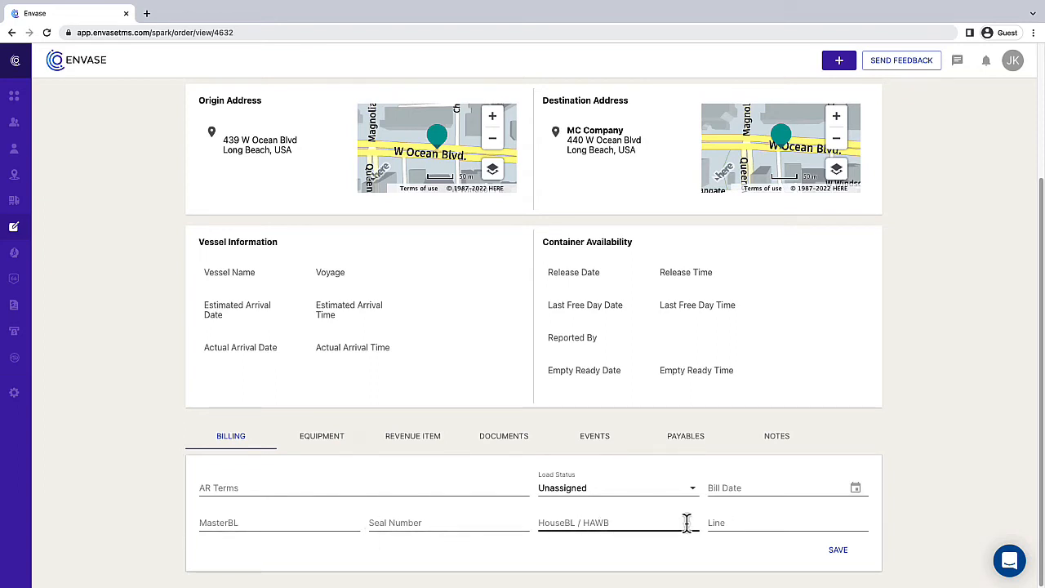
pyautogui.click(331, 525)
pyautogui.write('MC01')
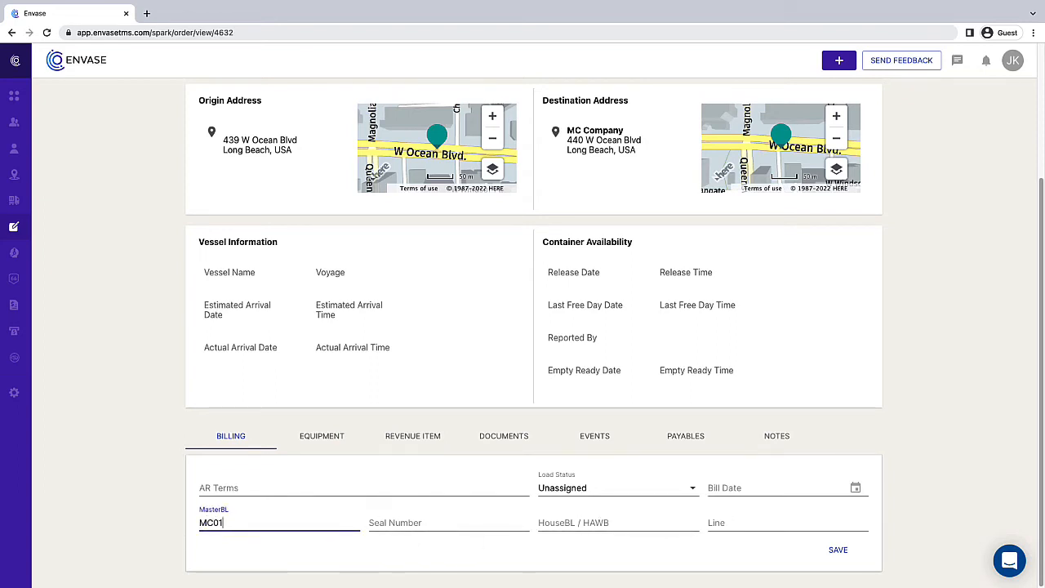
pyautogui.write('89')
pyautogui.click(836, 553)
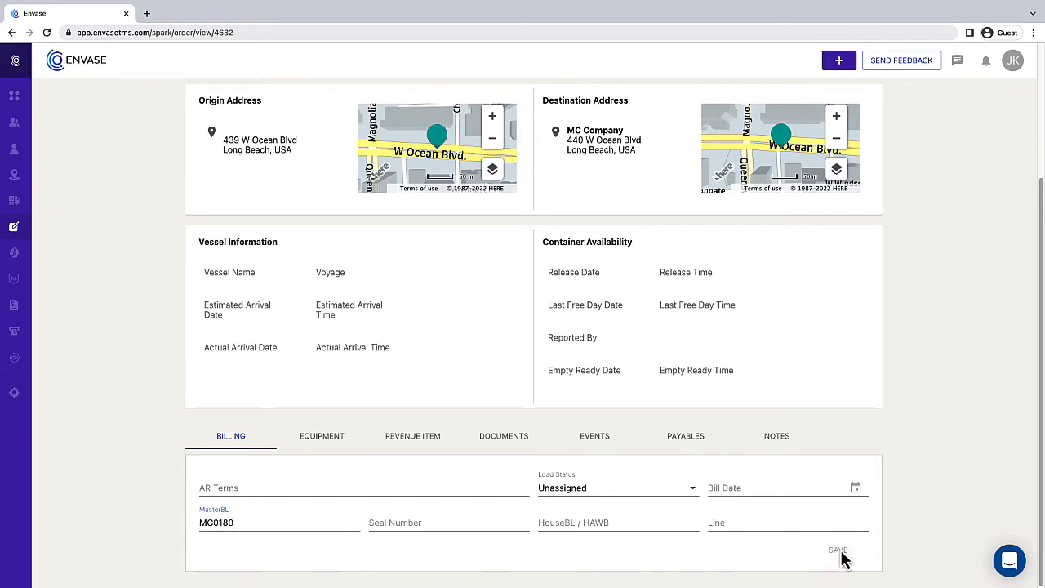
# Step: Edit the container to unit 97312, type Flatbed, vendor A Z Transport, size 60
pyautogui.click(322, 441)
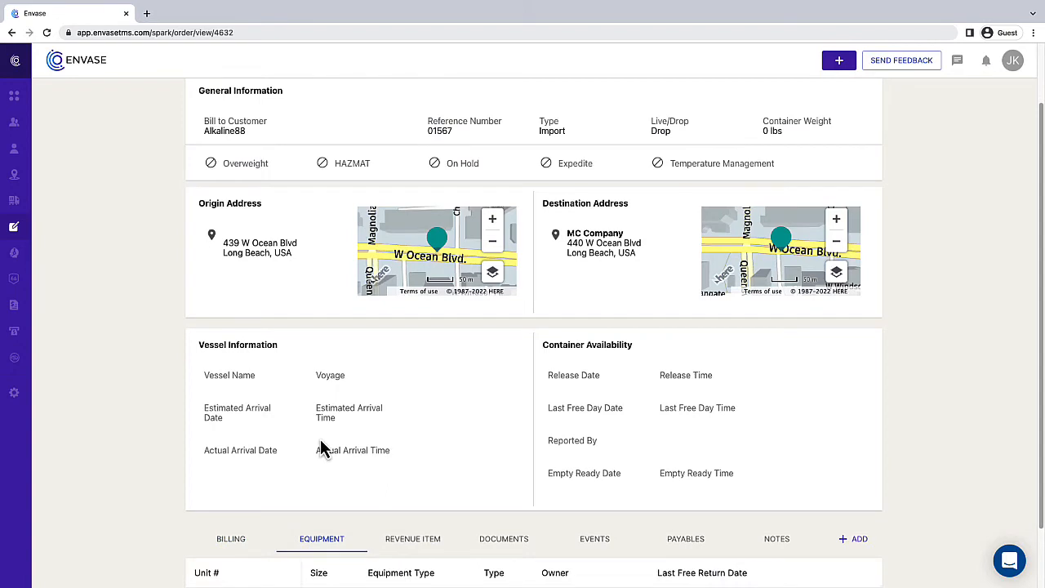
pyautogui.scroll(-1, 321, 441)
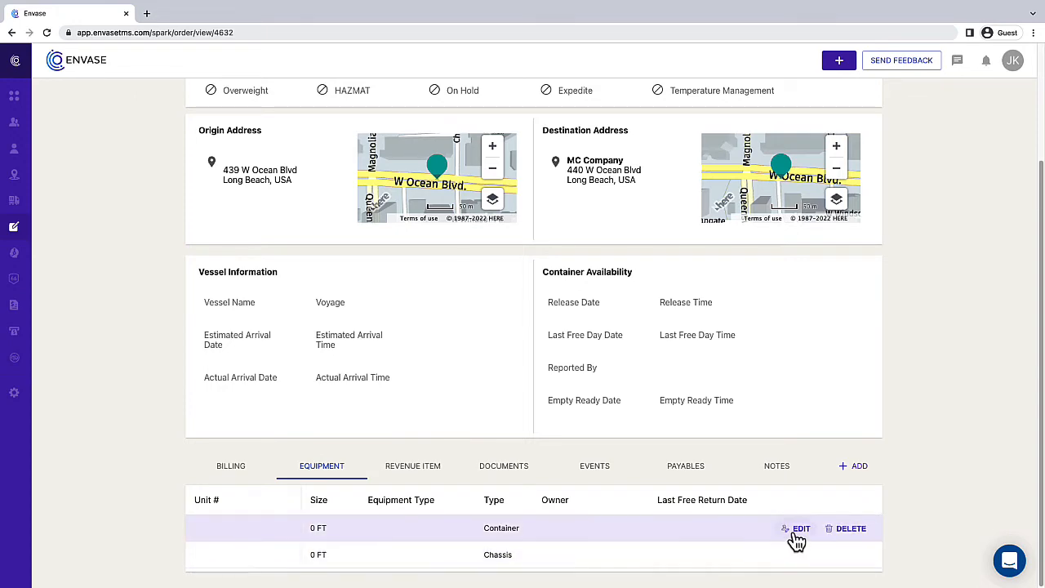
pyautogui.click(797, 532)
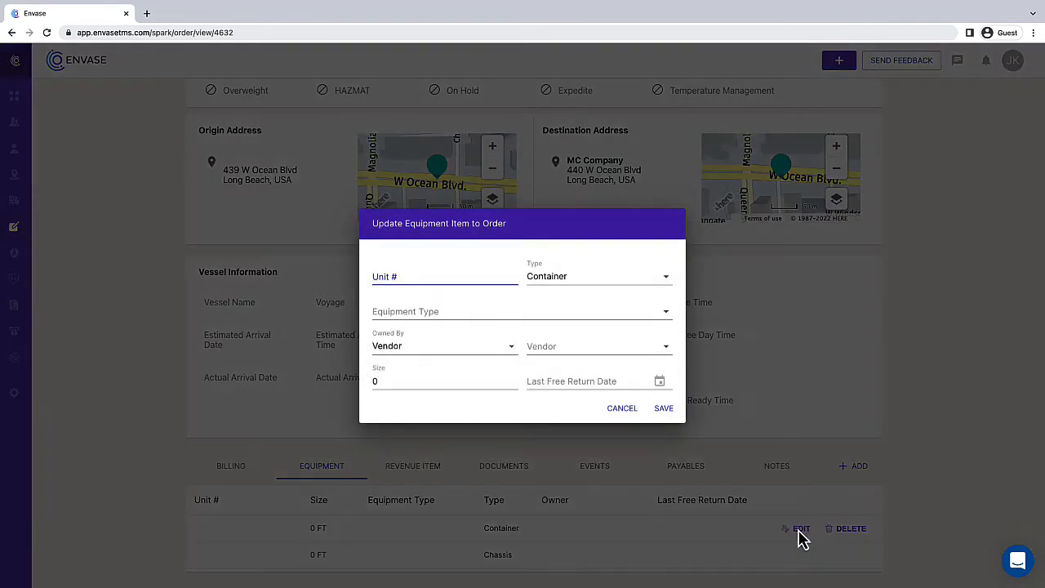
pyautogui.click(380, 276)
pyautogui.write('97312')
pyautogui.click(666, 313)
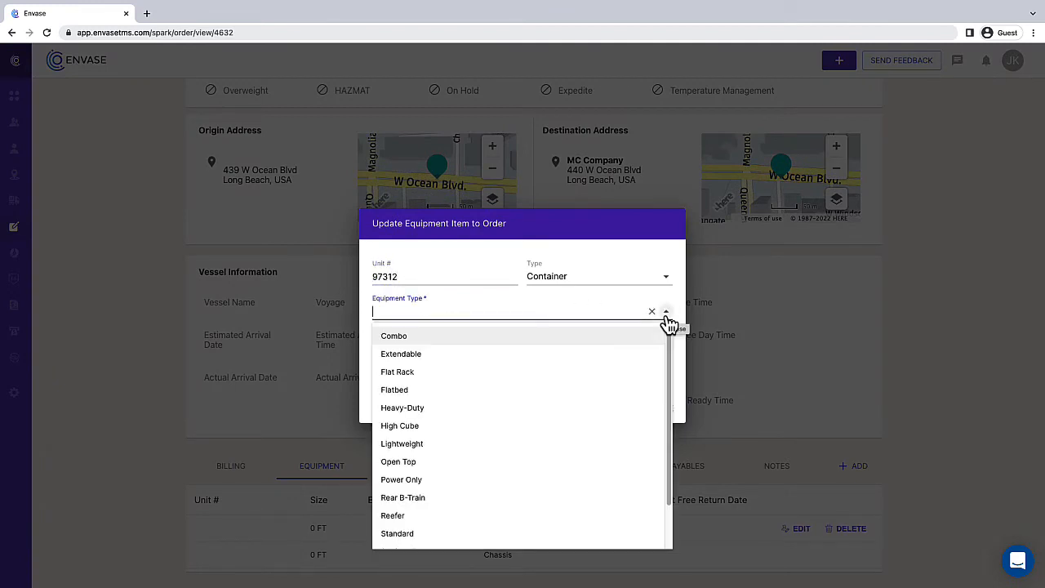
pyautogui.click(613, 391)
pyautogui.click(666, 348)
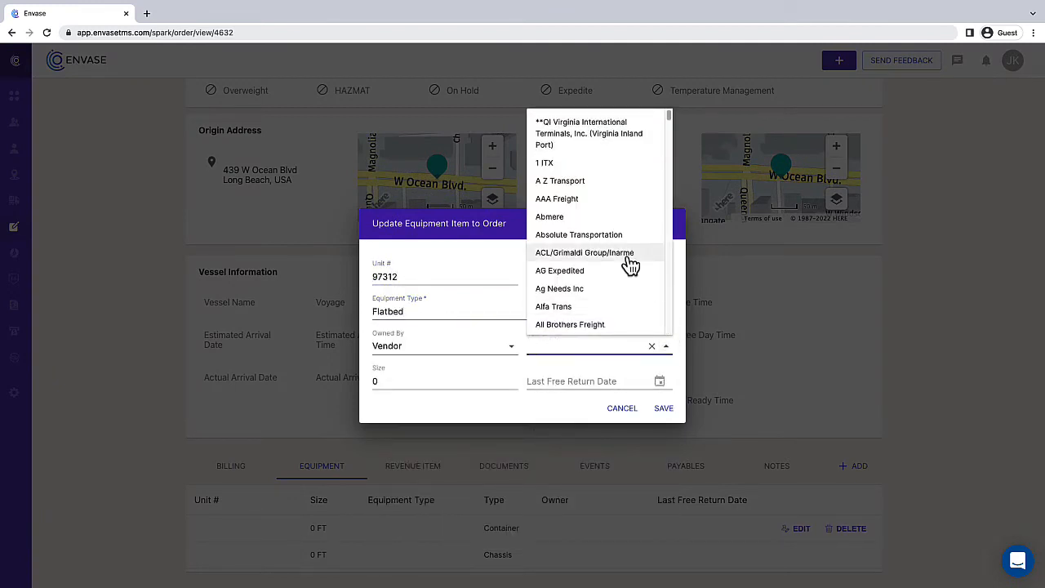
pyautogui.click(608, 189)
pyautogui.doubleClick(392, 384)
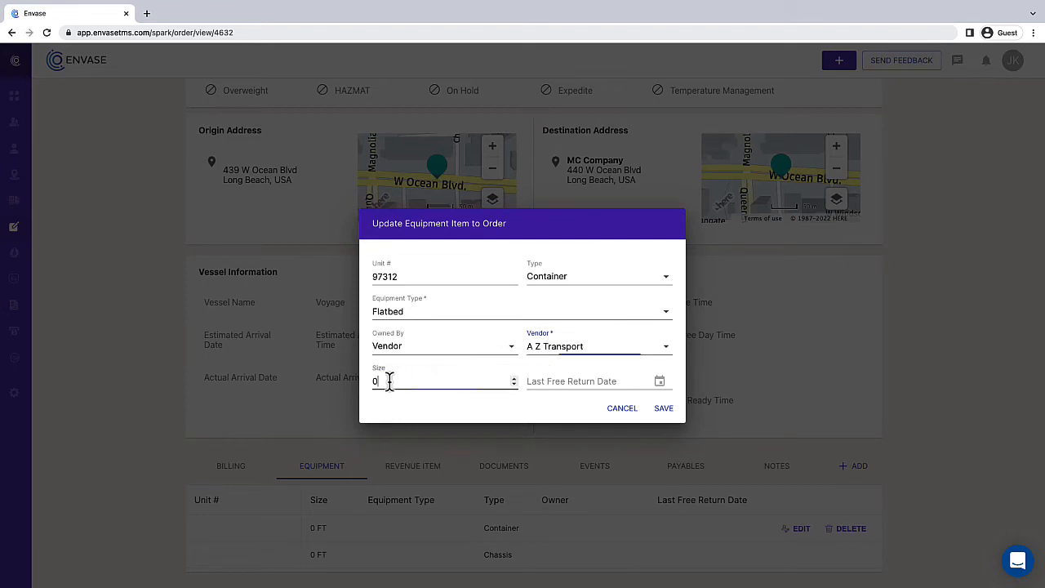
pyautogui.write('60')
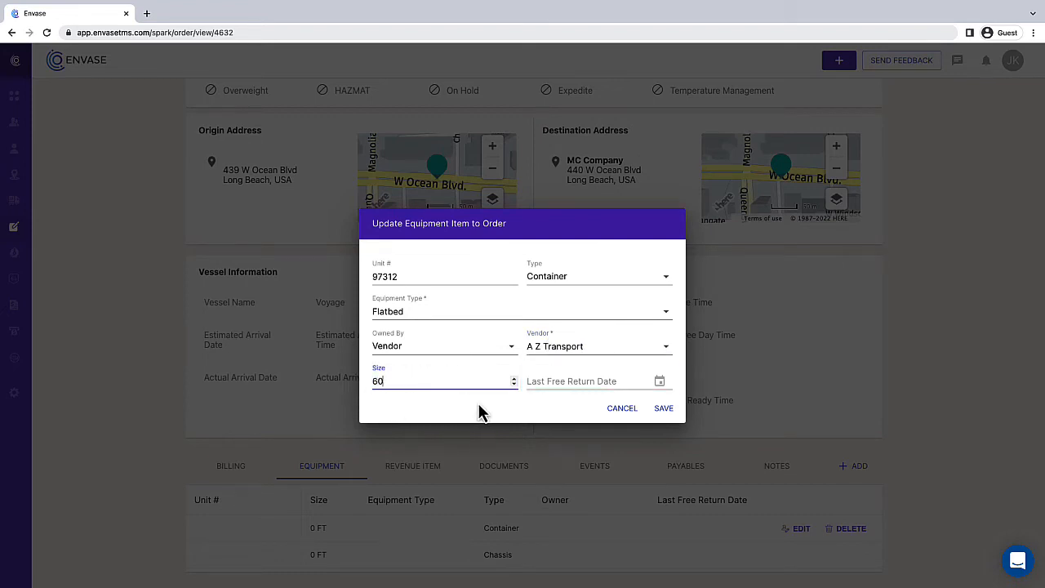
pyautogui.click(668, 410)
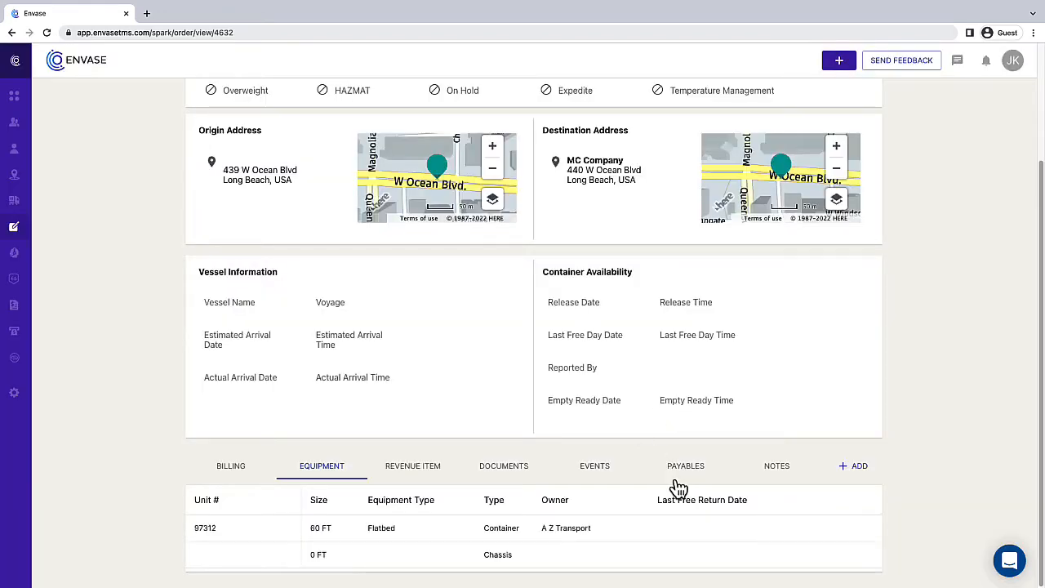
pyautogui.moveTo(804, 565)
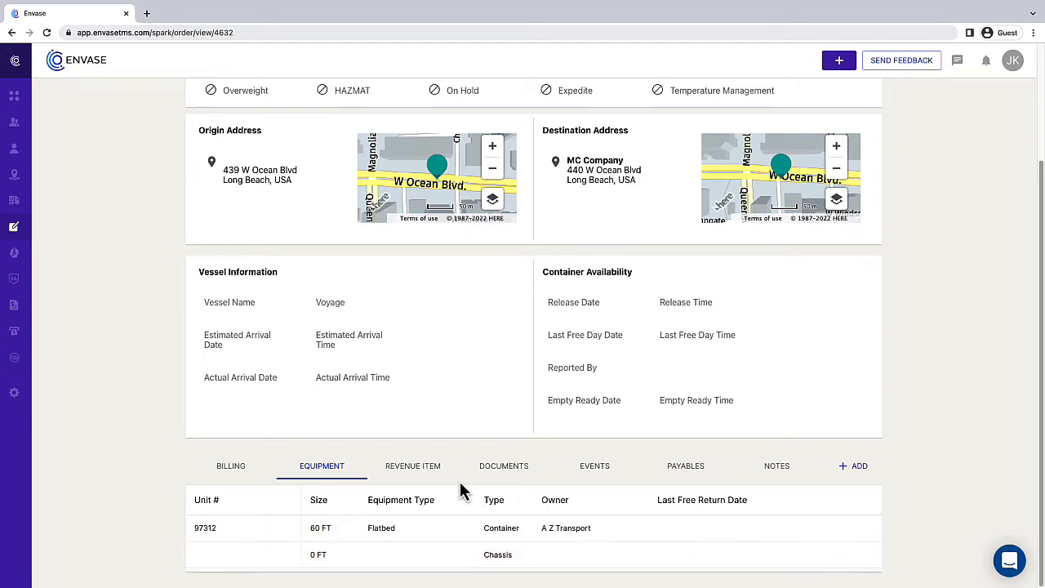
# Step: Add a Chassis - $45 revenue item with quantity 2, totalling $90.00
pyautogui.click(418, 475)
pyautogui.scroll(-1, 416, 469)
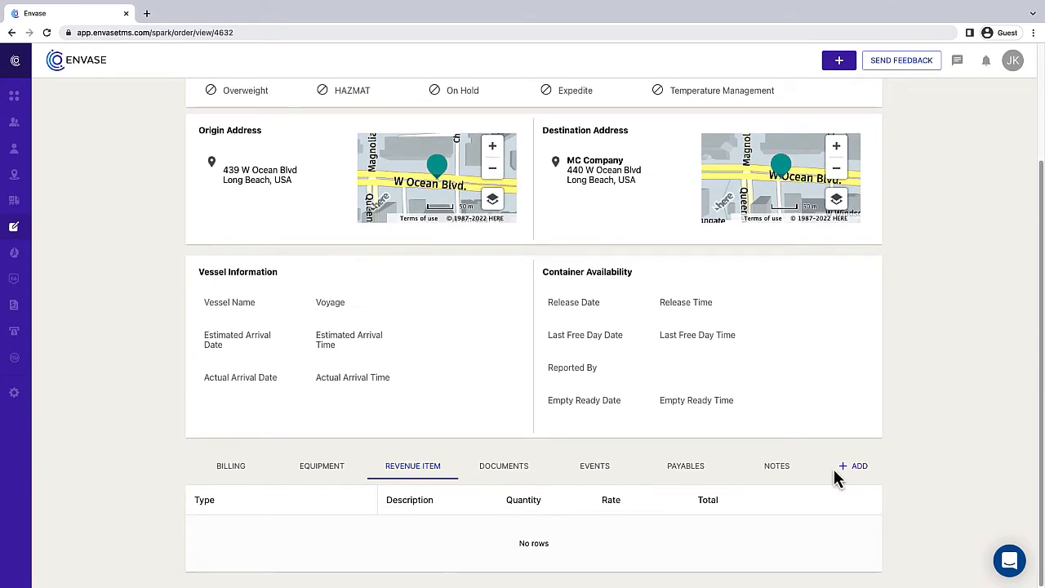
pyautogui.click(863, 471)
pyautogui.click(550, 319)
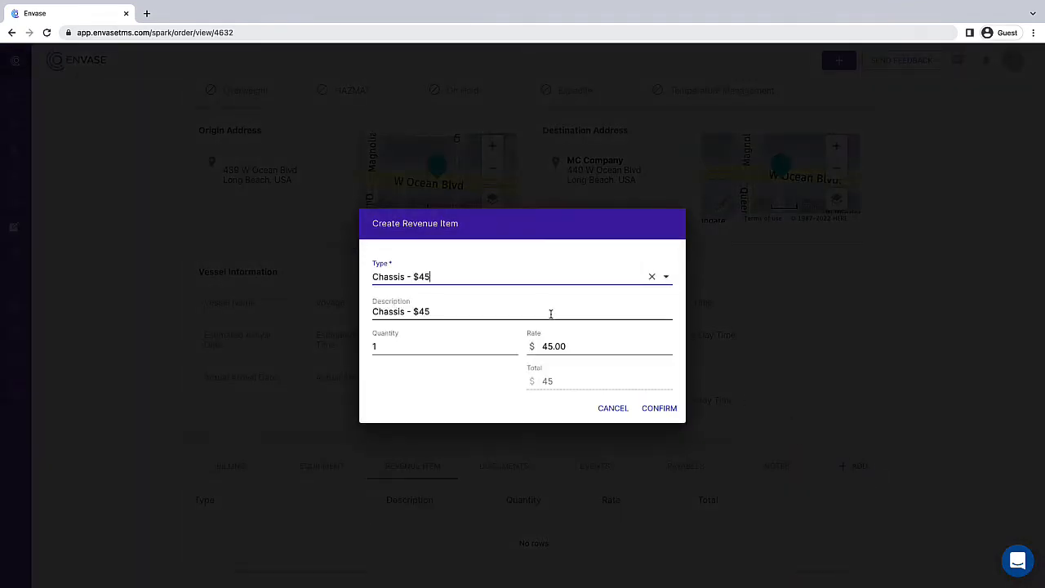
pyautogui.click(384, 345)
pyautogui.moveTo(385, 346); pyautogui.dragTo(368, 357)
pyautogui.write('2')
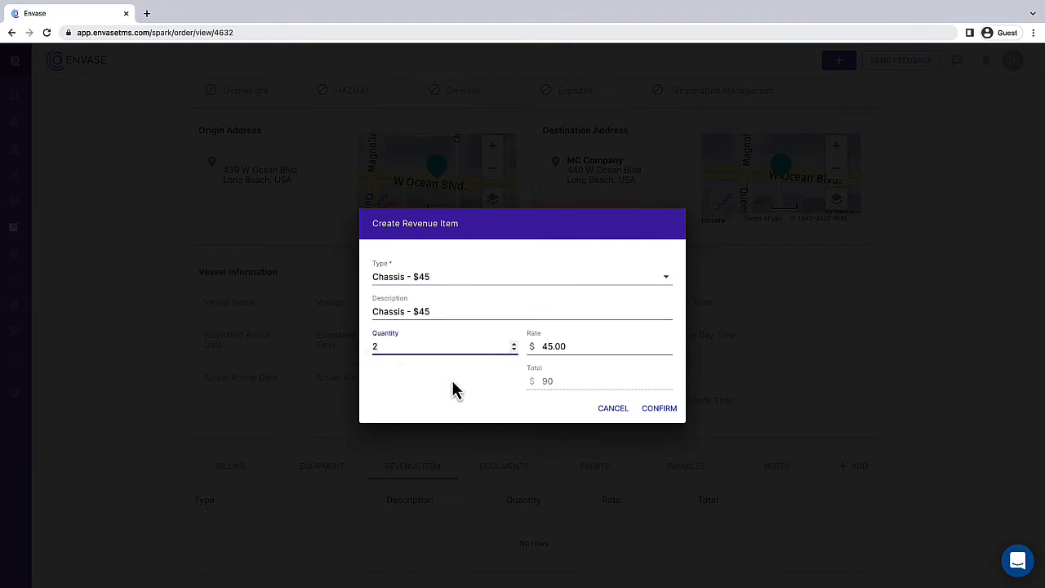
pyautogui.click(677, 412)
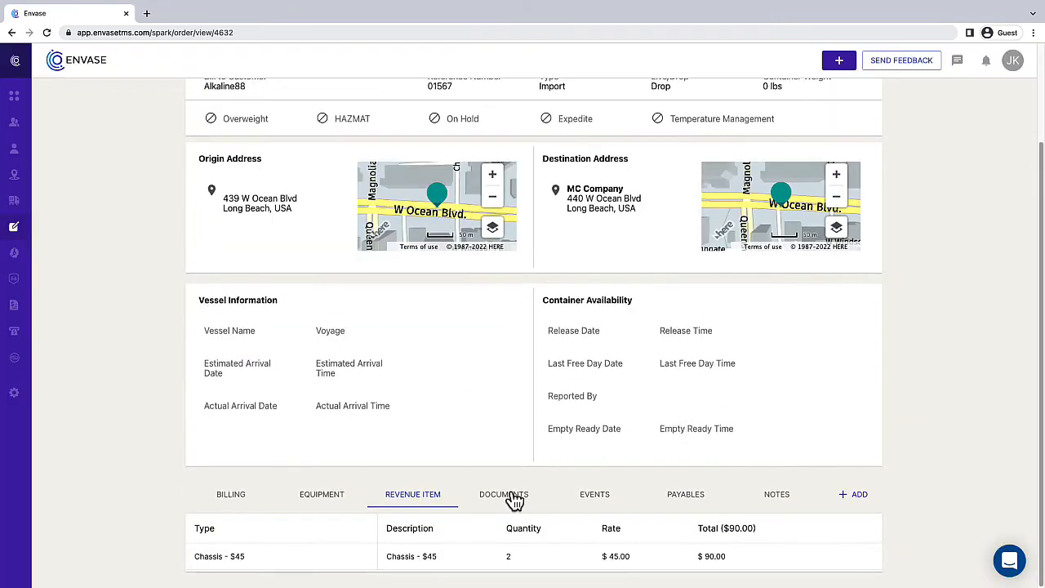
pyautogui.click(514, 499)
# Step: Look through the order's documents, leg events and empty payables table without changes
pyautogui.scroll(-2, 512, 498)
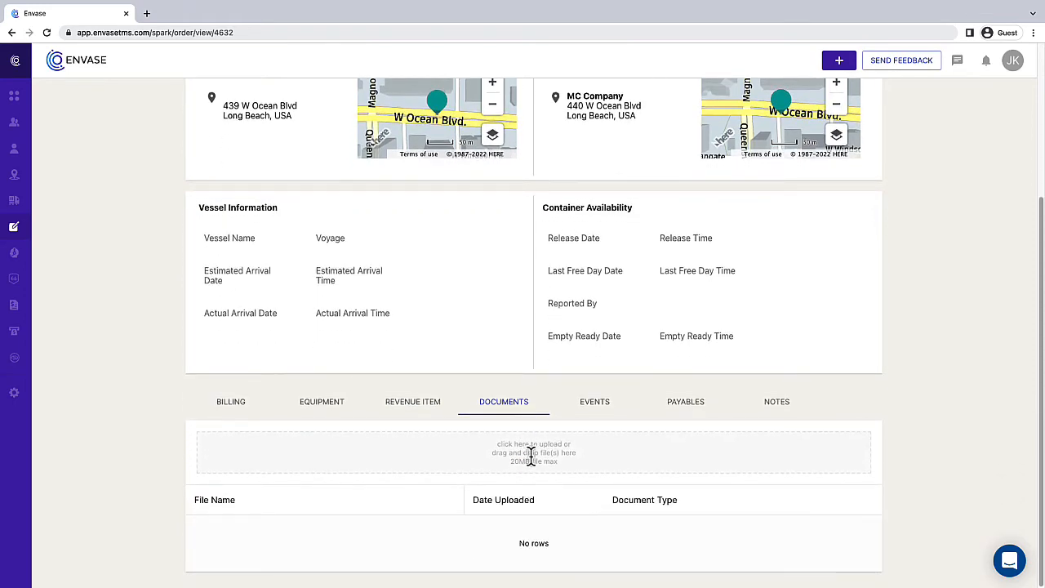
pyautogui.click(531, 455)
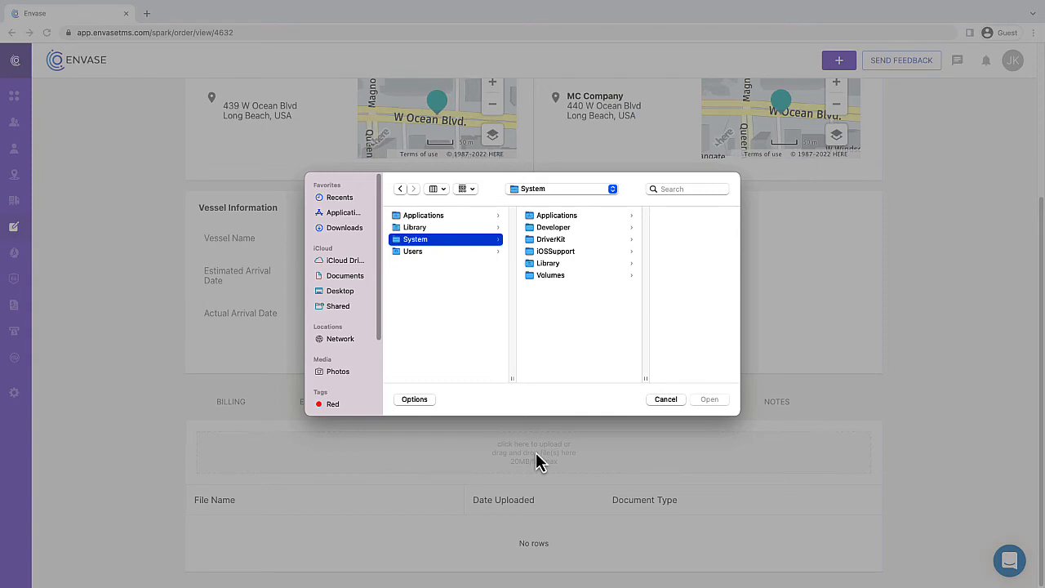
pyautogui.click(666, 402)
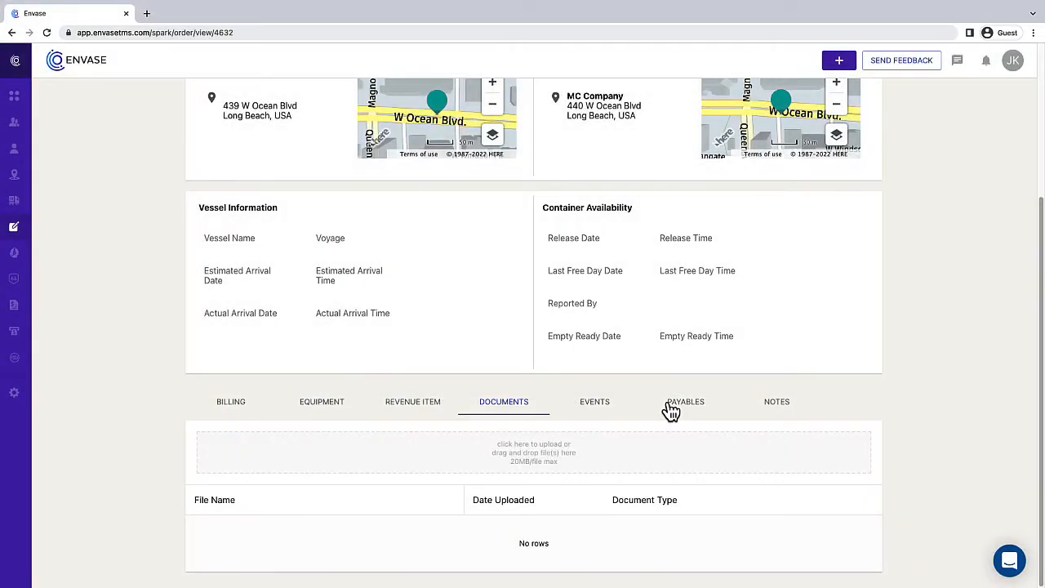
pyautogui.click(594, 418)
pyautogui.scroll(-3, 603, 433)
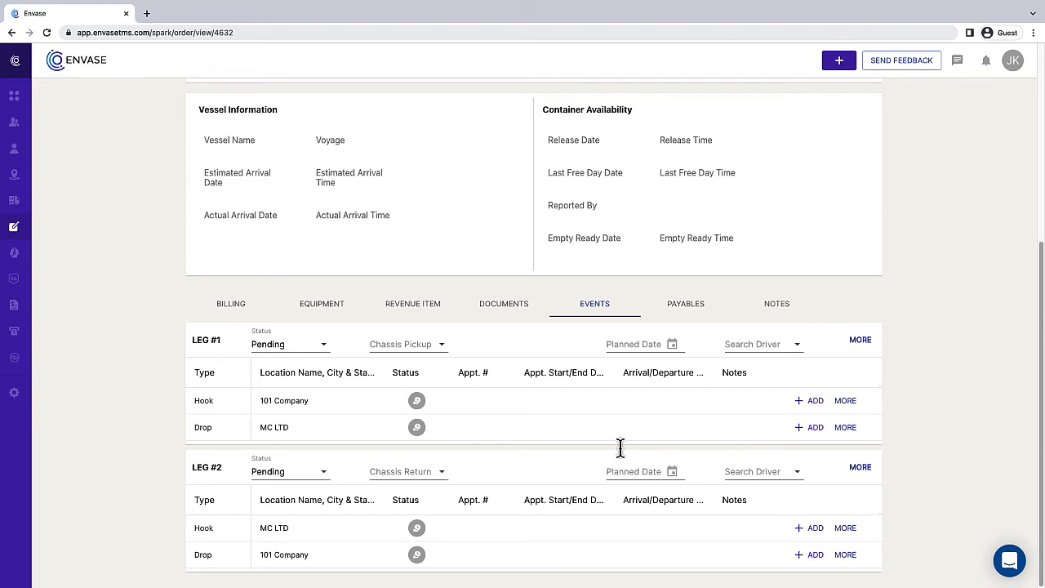
pyautogui.click(684, 309)
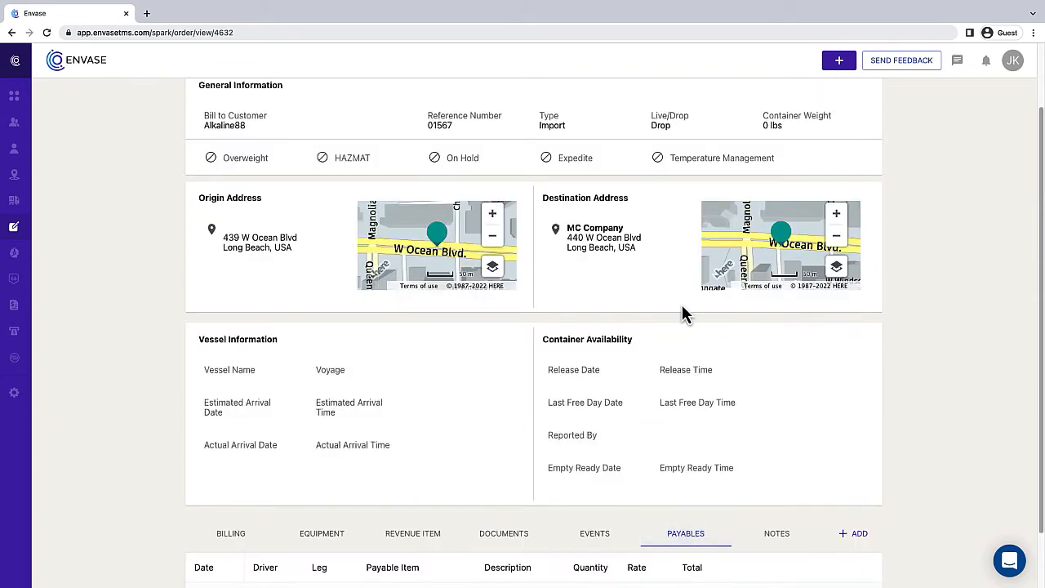
pyautogui.scroll(-2, 677, 359)
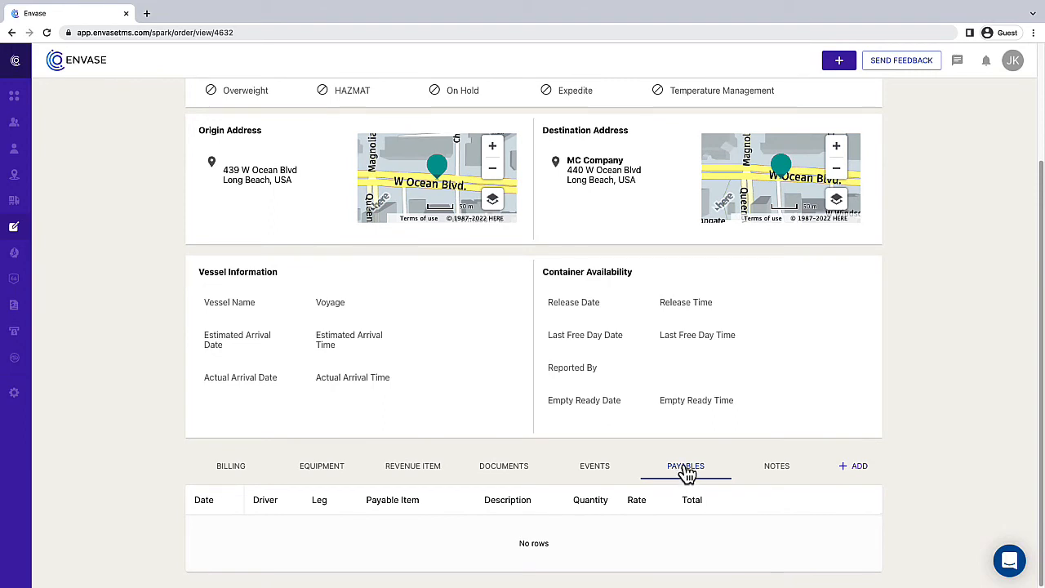
# Step: Add a note with subject 'Reminder' and body 'Delivery Note' to Order 5557
pyautogui.click(786, 475)
pyautogui.click(857, 551)
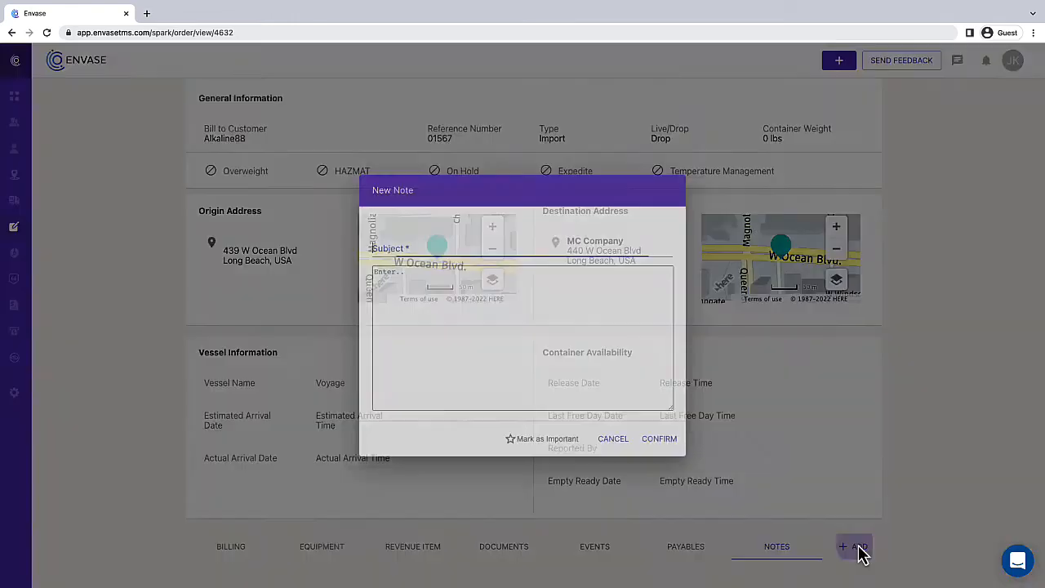
pyautogui.write('Reminder')
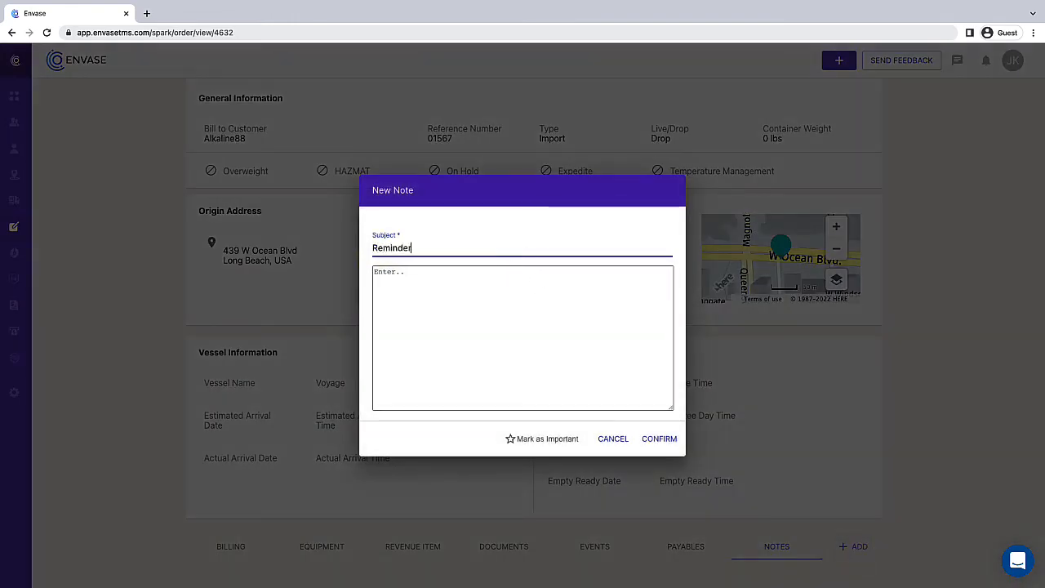
pyautogui.press('Tab')
pyautogui.write('Delivery Note')
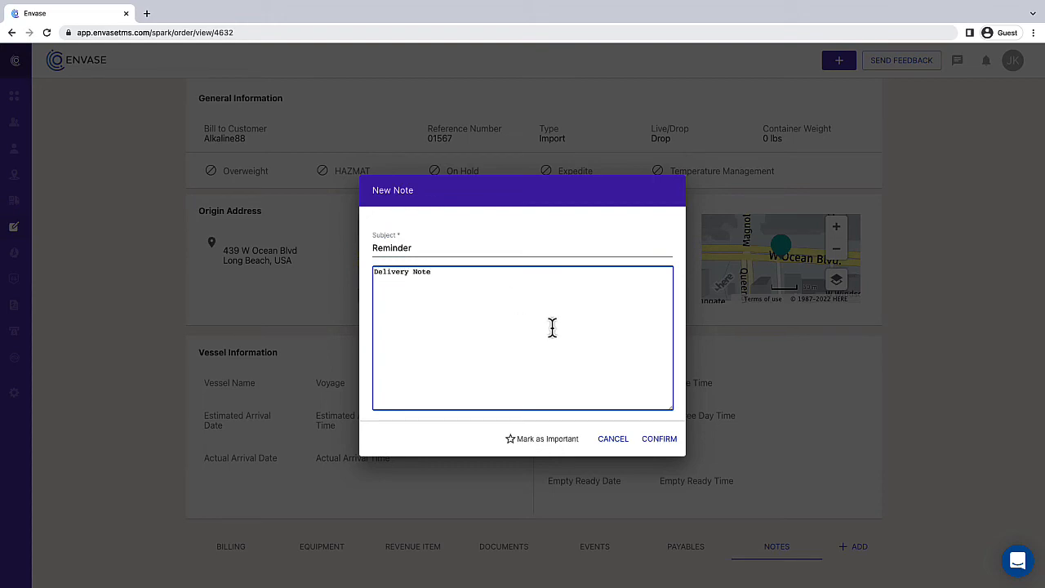
pyautogui.click(661, 441)
pyautogui.scroll(-2, 683, 490)
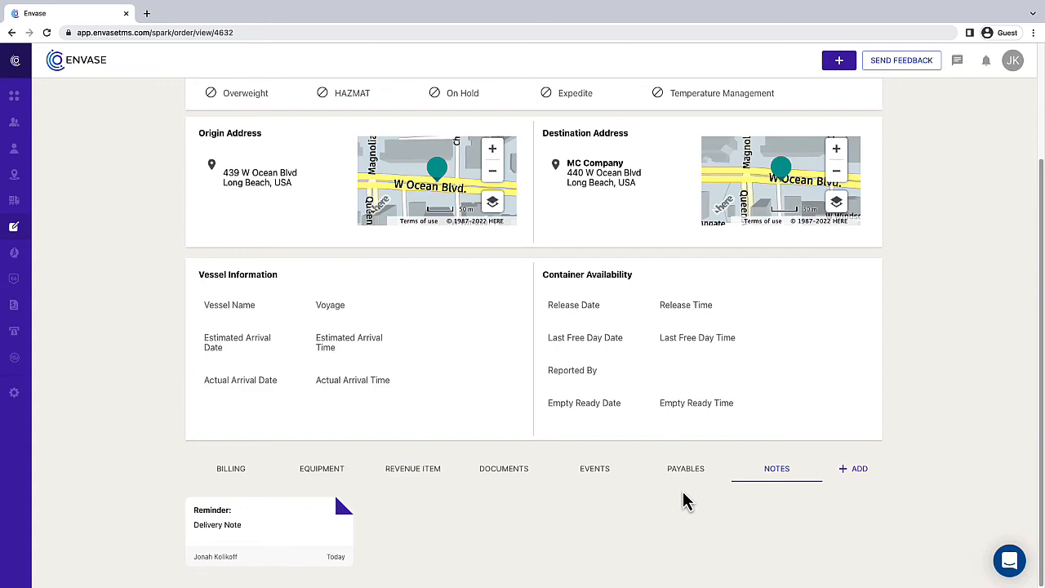
pyautogui.scroll(3, 683, 494)
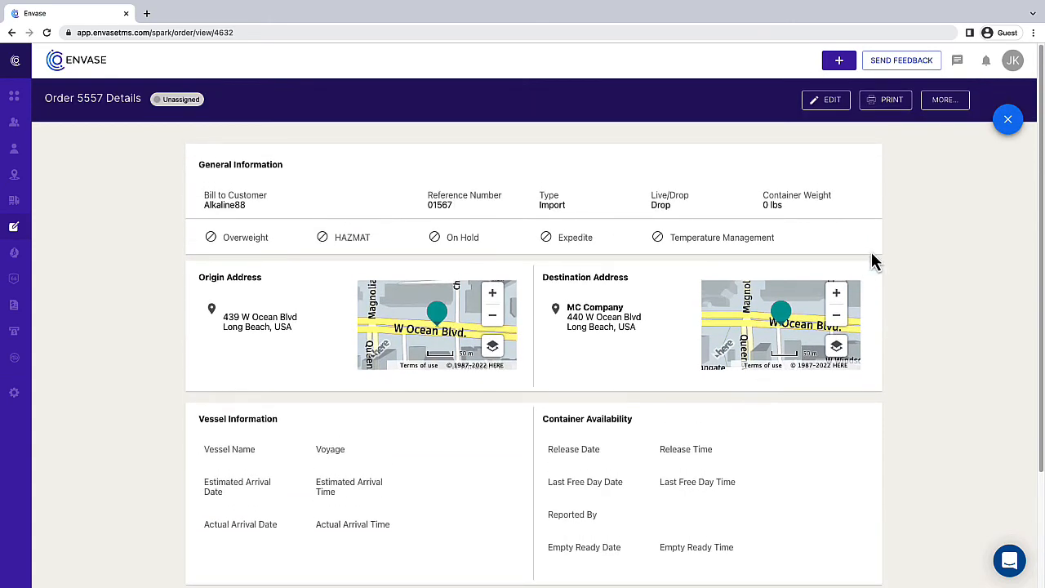
# Step: Make a single copy of order 5557 including notes, vessel name, reference number and container weight
pyautogui.click(945, 101)
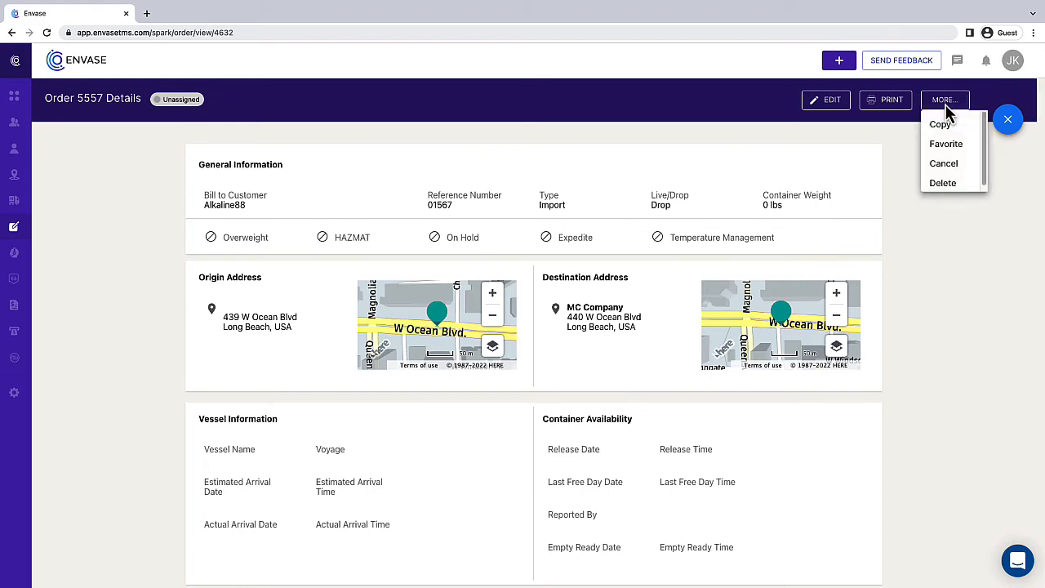
pyautogui.click(949, 124)
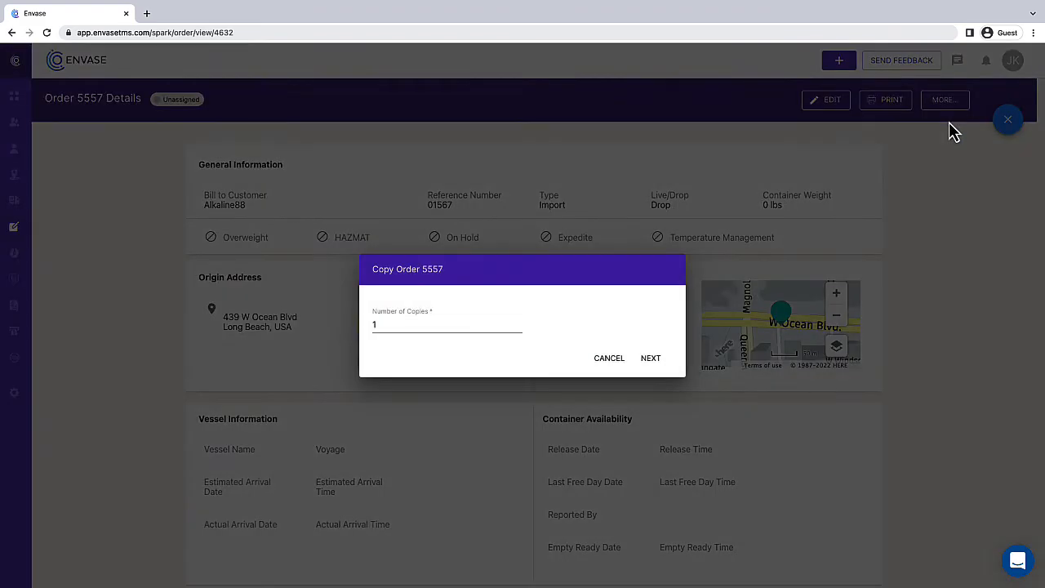
pyautogui.click(652, 361)
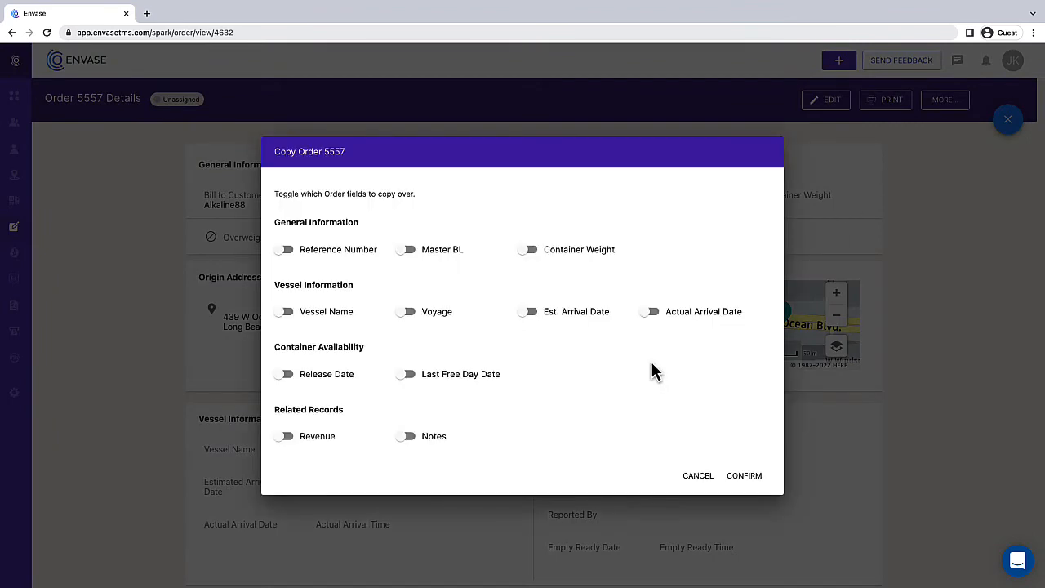
pyautogui.click(407, 437)
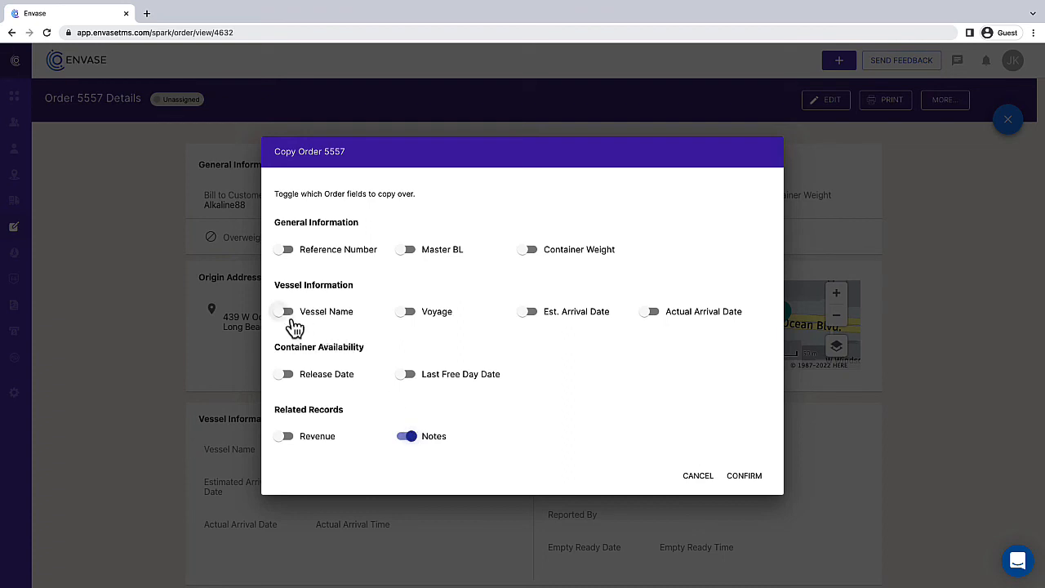
pyautogui.click(284, 313)
pyautogui.click(285, 251)
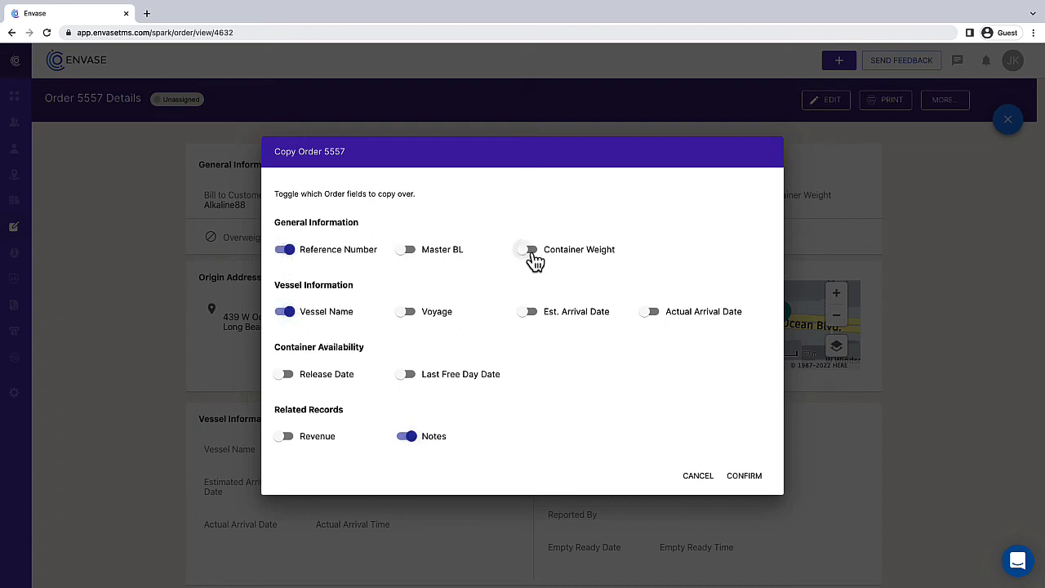
pyautogui.click(532, 256)
pyautogui.click(756, 482)
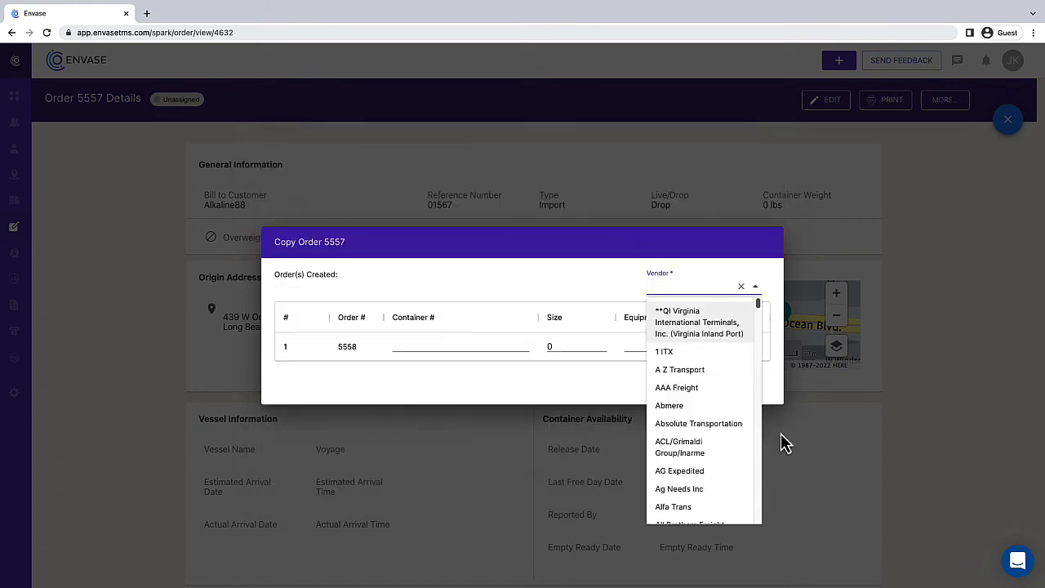
# Step: Set the copied order's vendor to A Z Transport and size to 60, then save
pyautogui.click(715, 369)
pyautogui.click(546, 348)
pyautogui.write('60')
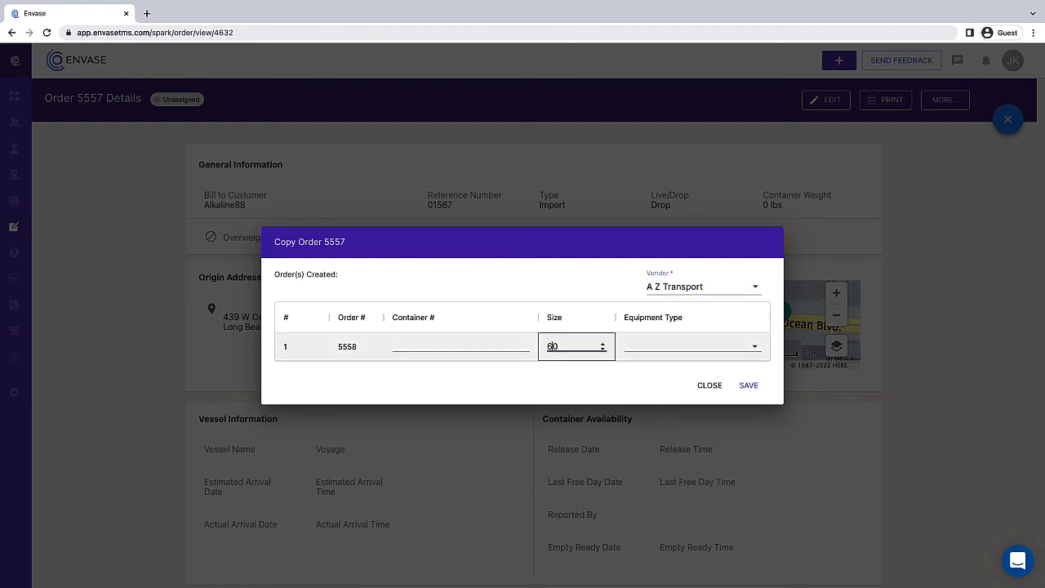
pyautogui.click(749, 389)
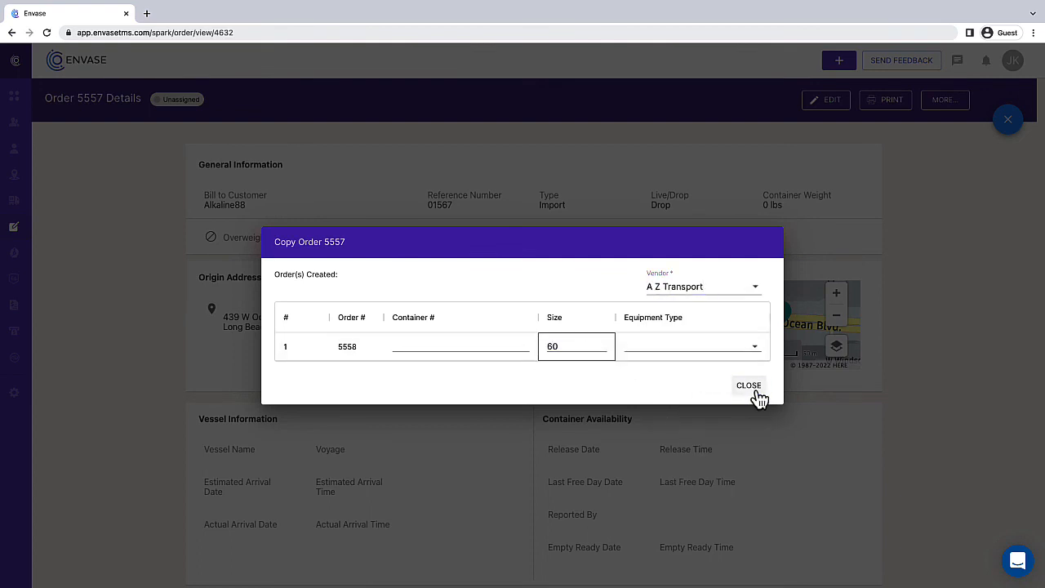
# Step: Open order 5558 in a new tab, return to order 5557, and close the copy dialog
pyautogui.click(348, 346)
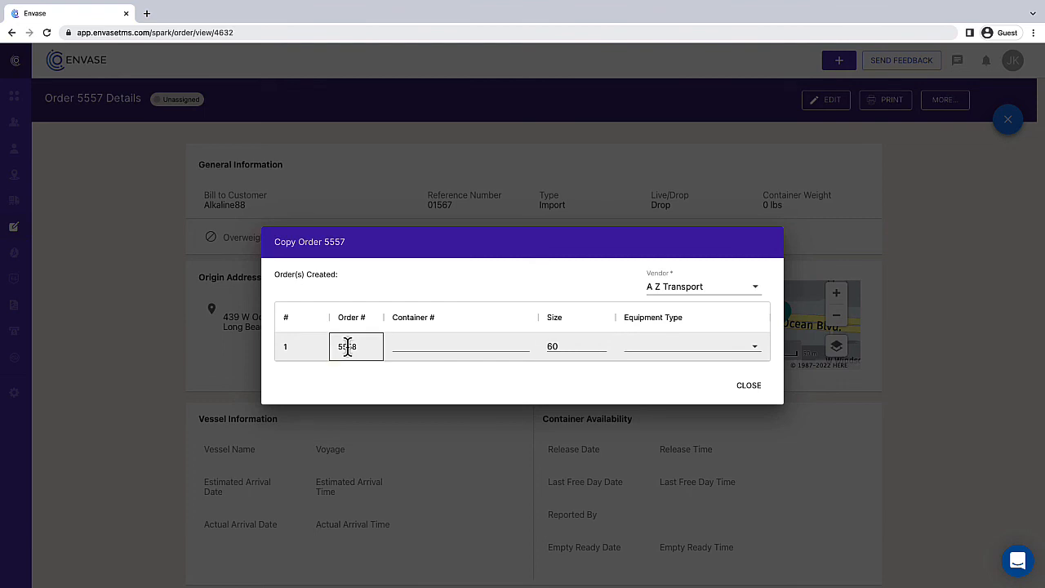
pyautogui.click(348, 346)
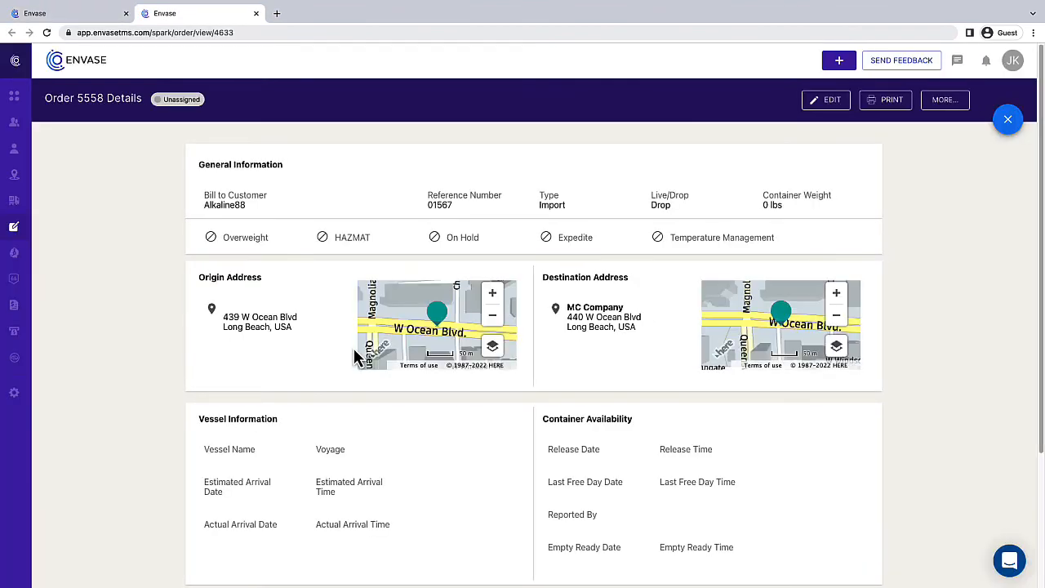
pyautogui.click(74, 14)
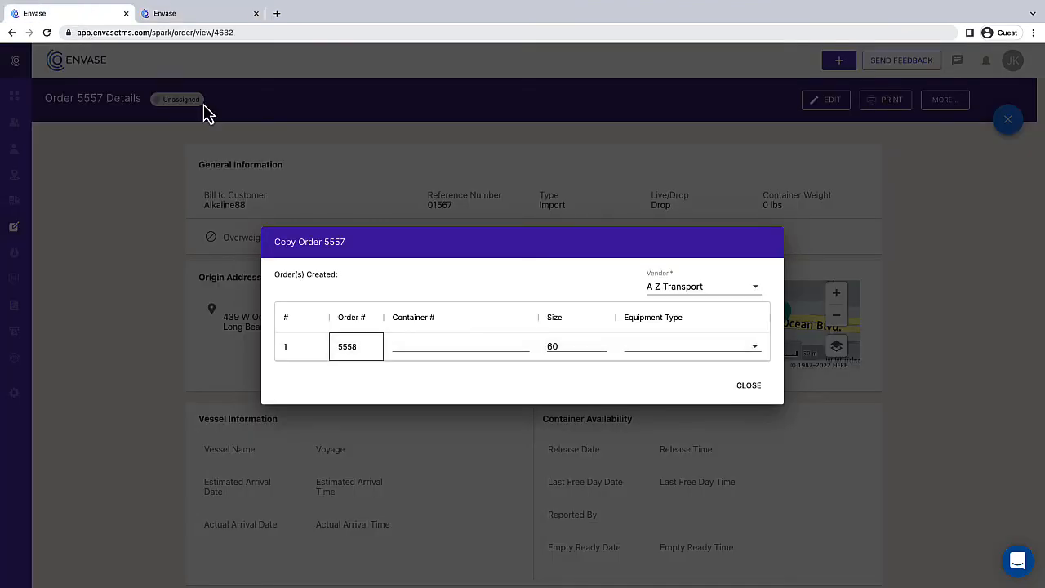
pyautogui.click(748, 388)
# Step: Search the Orders list for '5558' and open the unassigned copy's details page
pyautogui.moveTo(35, 303)
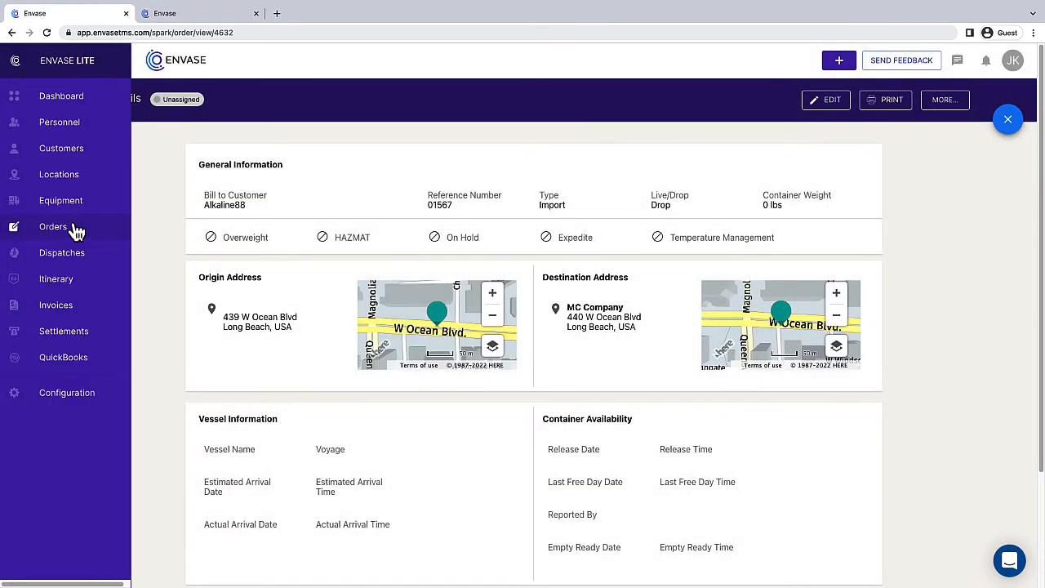
pyautogui.click(24, 227)
pyautogui.click(78, 248)
pyautogui.write('5558')
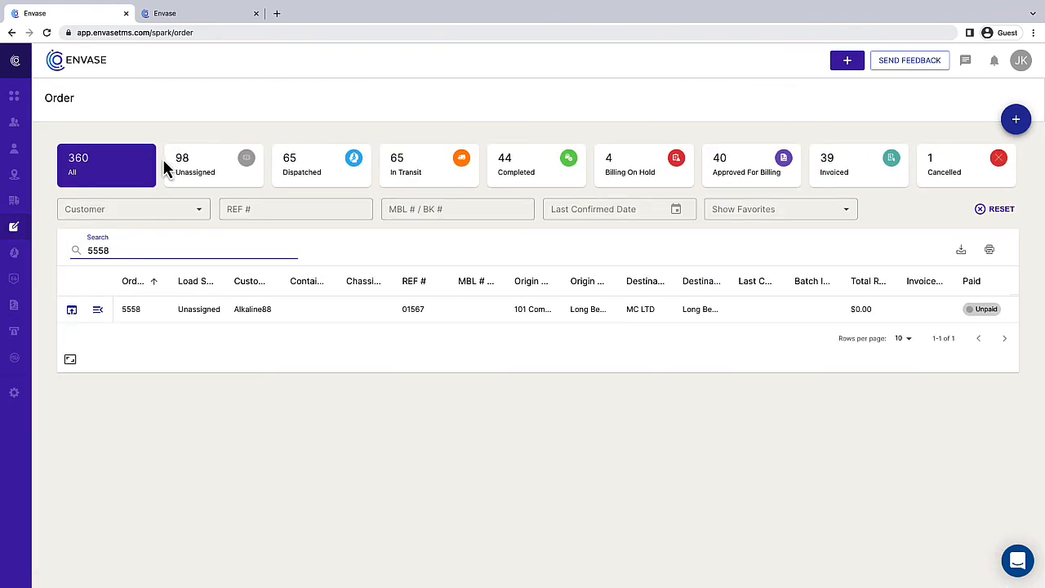
pyautogui.click(72, 309)
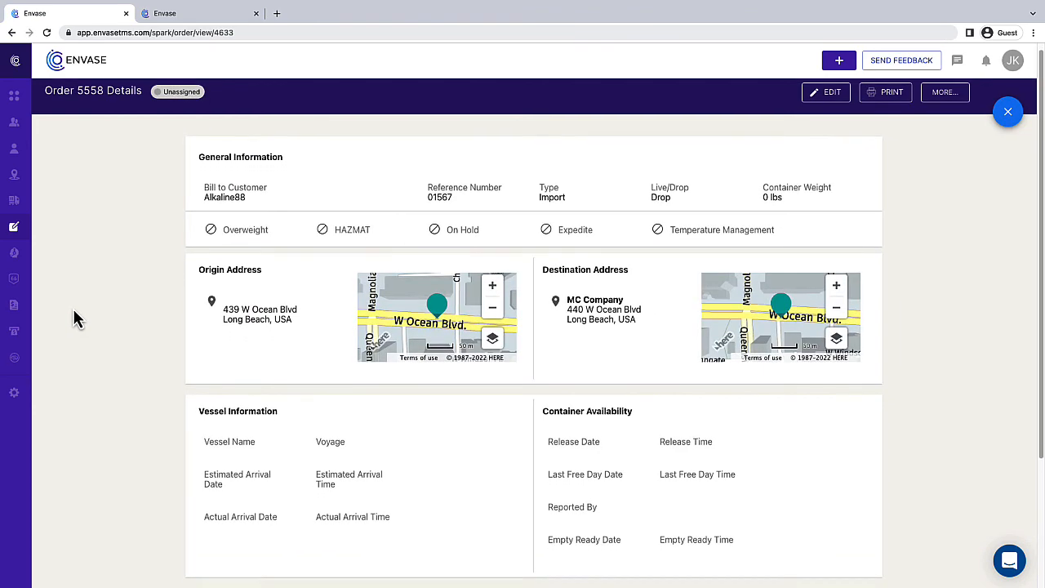
pyautogui.scroll(-3, 74, 318)
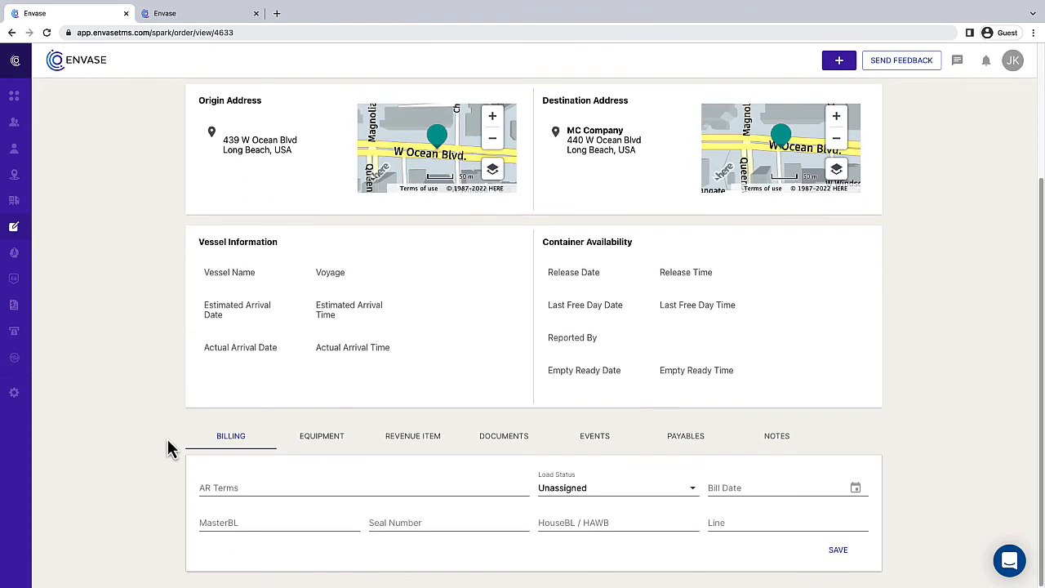